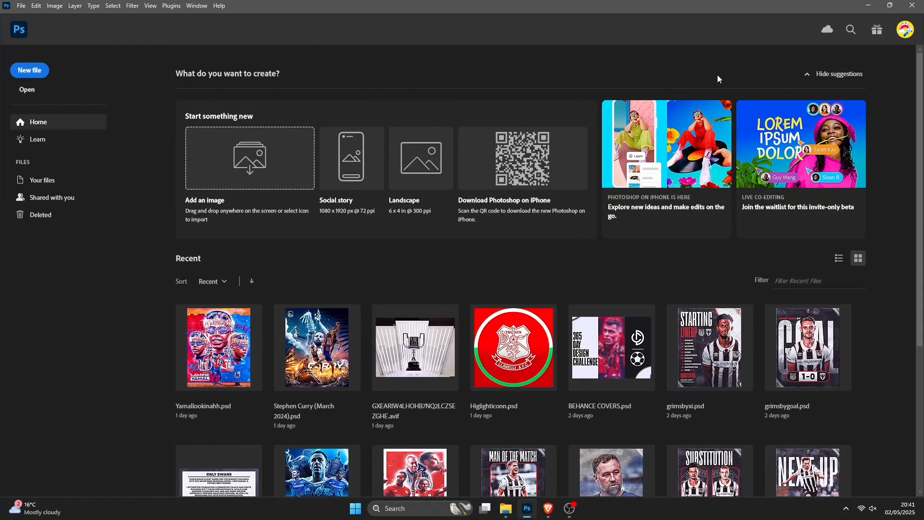
# - Create a new document 1200 px wide and 1500 px high
pyautogui.click(31, 72)
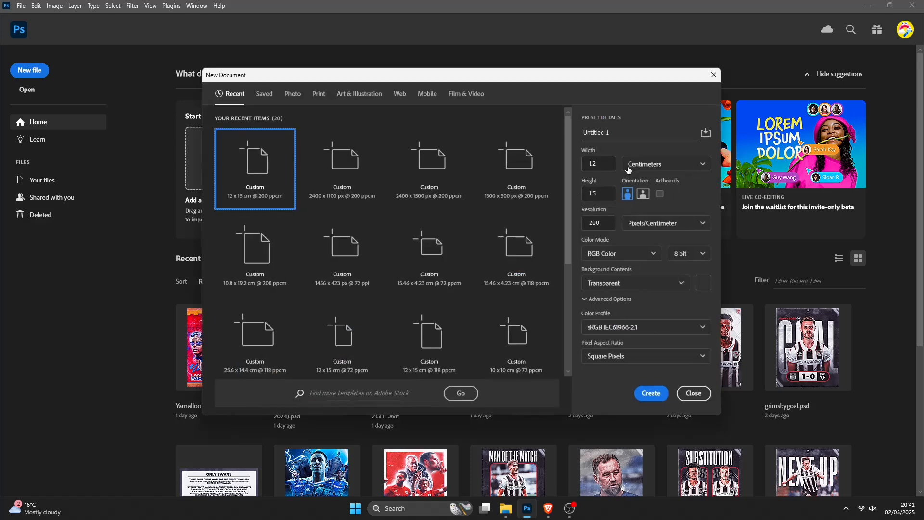
pyautogui.click(646, 167)
pyautogui.click(651, 192)
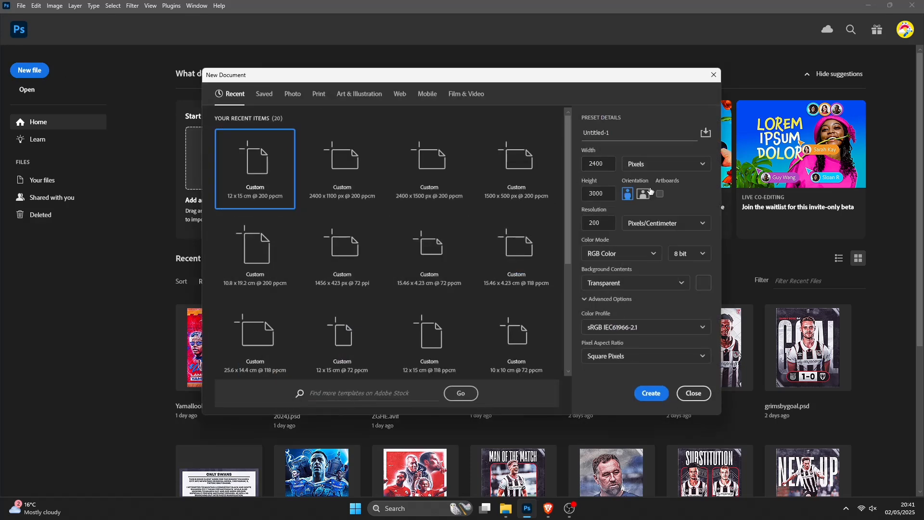
pyautogui.click(610, 162)
pyautogui.write('2')
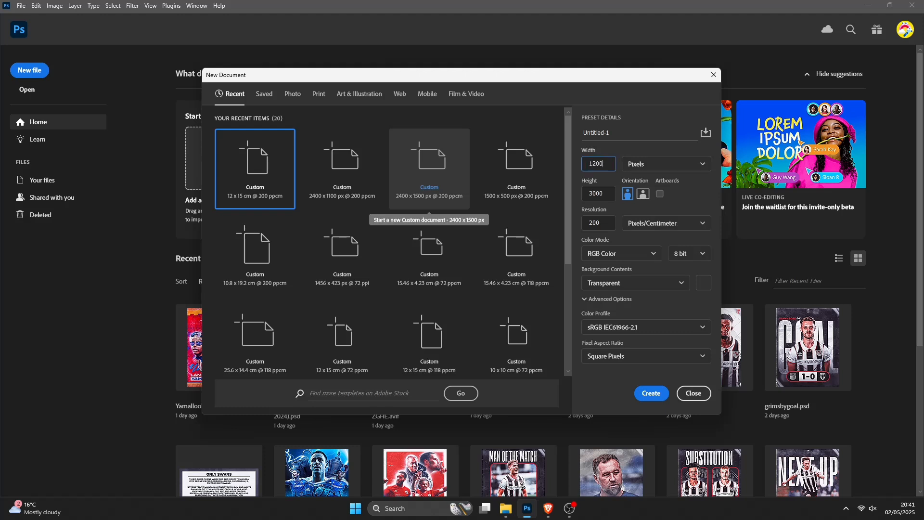
pyautogui.press('Tab')
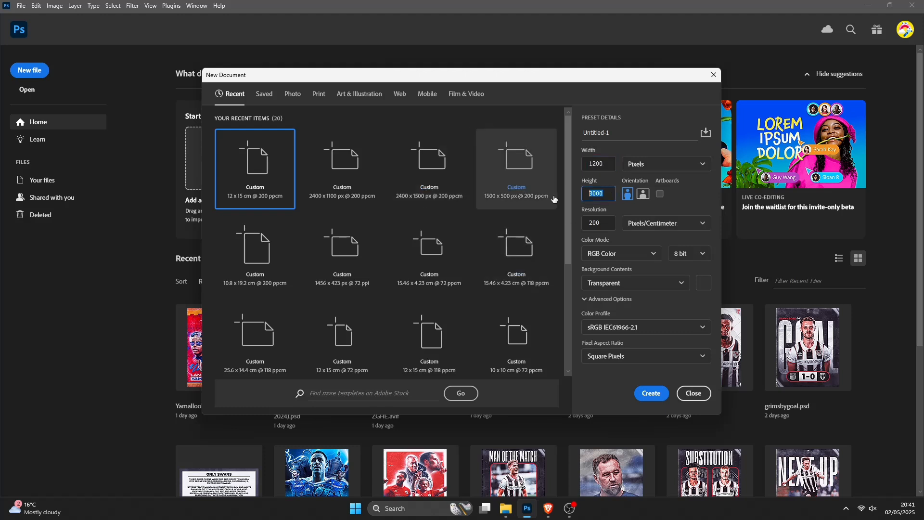
pyautogui.press('BackSpace')
pyautogui.write('15')
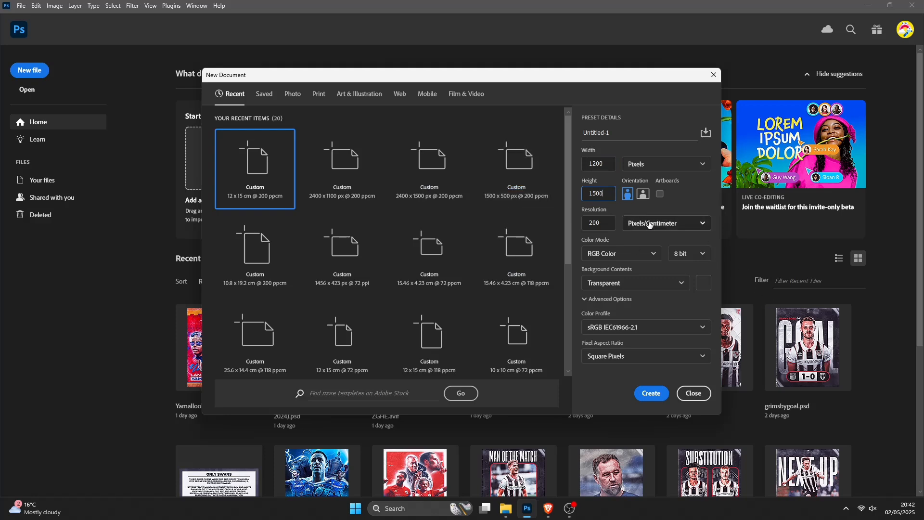
pyautogui.click(653, 396)
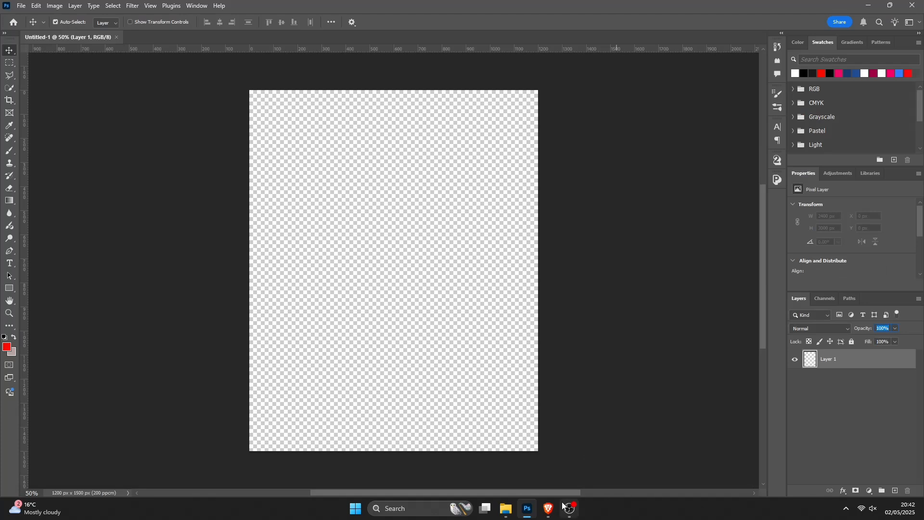
# - Place the player cutout image into the document and scale it up to fill the canvas
pyautogui.click(506, 508)
pyautogui.moveTo(311, 202); pyautogui.dragTo(420, 352)
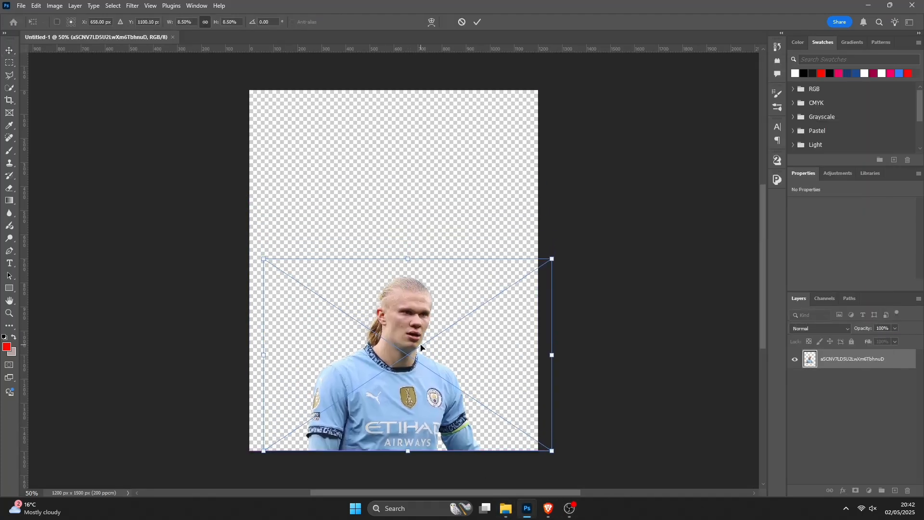
pyautogui.moveTo(408, 259); pyautogui.dragTo(428, 79)
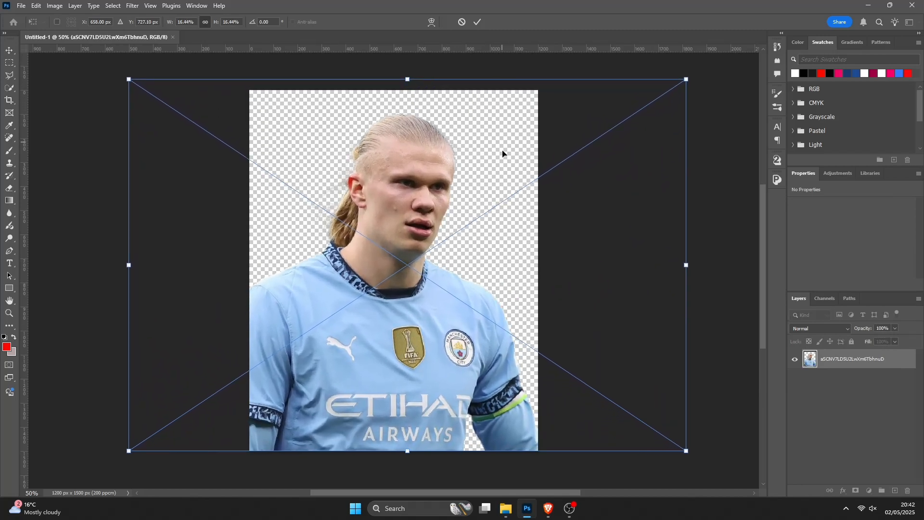
pyautogui.moveTo(407, 79)
pyautogui.mouseDown()
pyautogui.moveTo(408, 91)
pyautogui.moveTo(409, 73)
pyautogui.mouseUp()
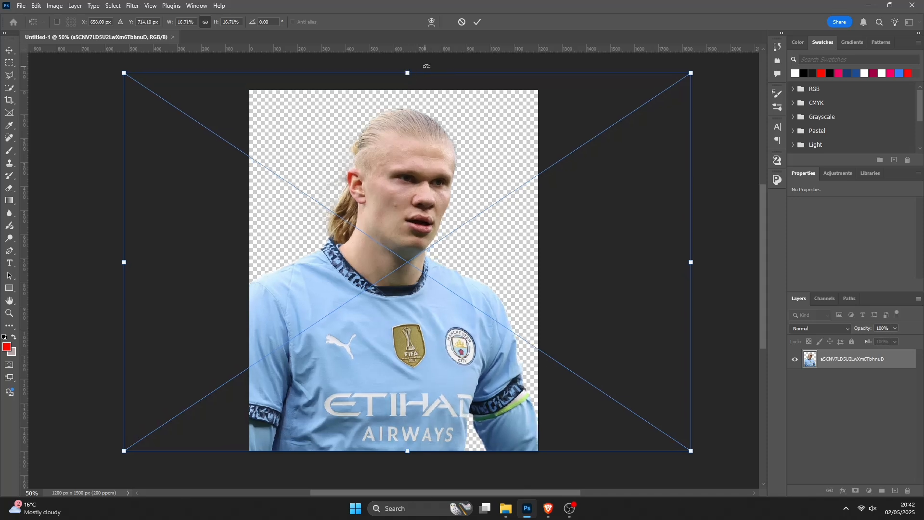
pyautogui.click(479, 23)
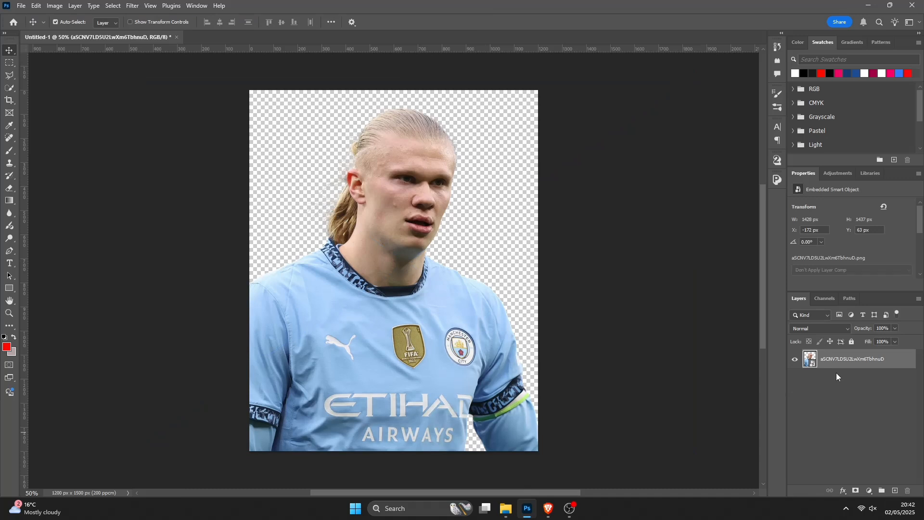
# - Open the Camera Raw Filter and set the curve's white point to input 240 and black point to input 15
pyautogui.click(133, 5)
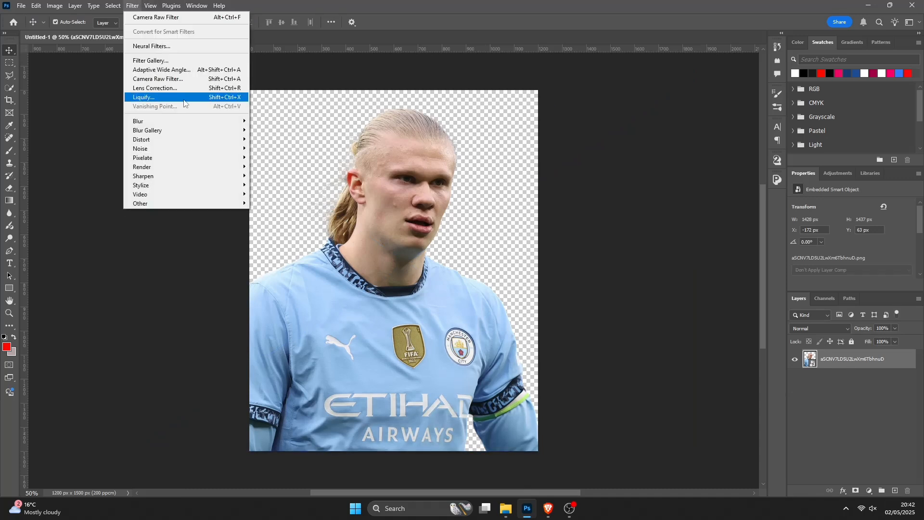
pyautogui.click(181, 79)
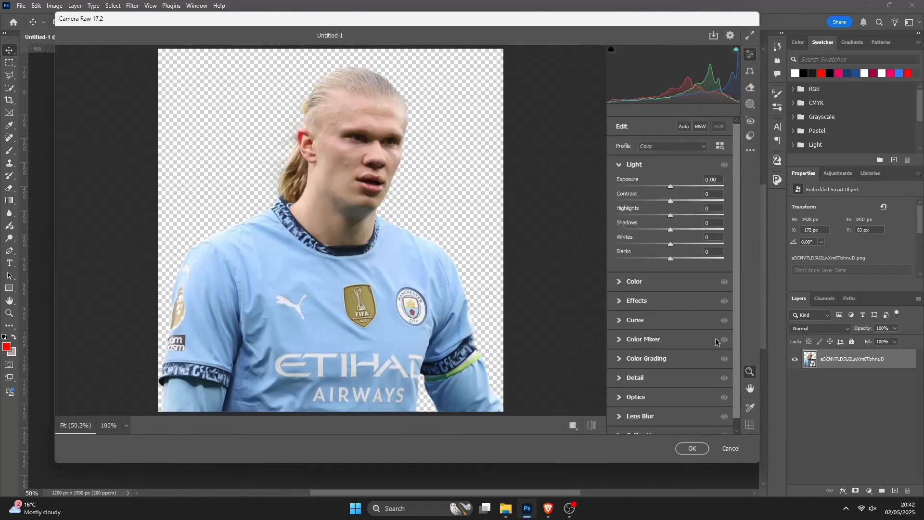
pyautogui.click(653, 321)
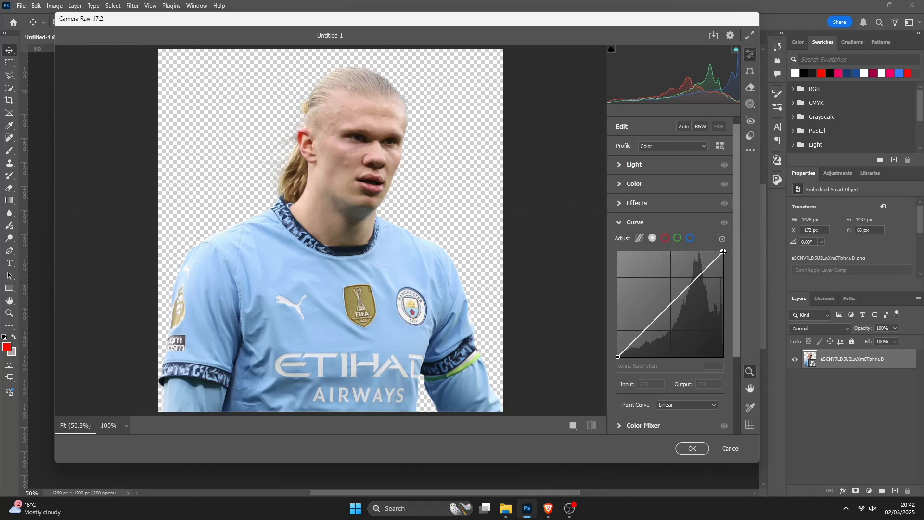
pyautogui.moveTo(724, 250); pyautogui.dragTo(717, 252)
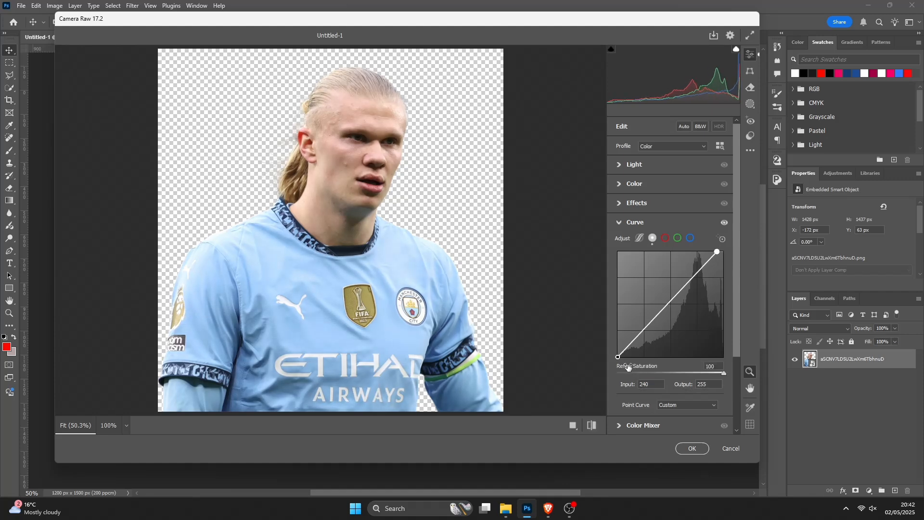
pyautogui.moveTo(618, 357); pyautogui.dragTo(624, 357)
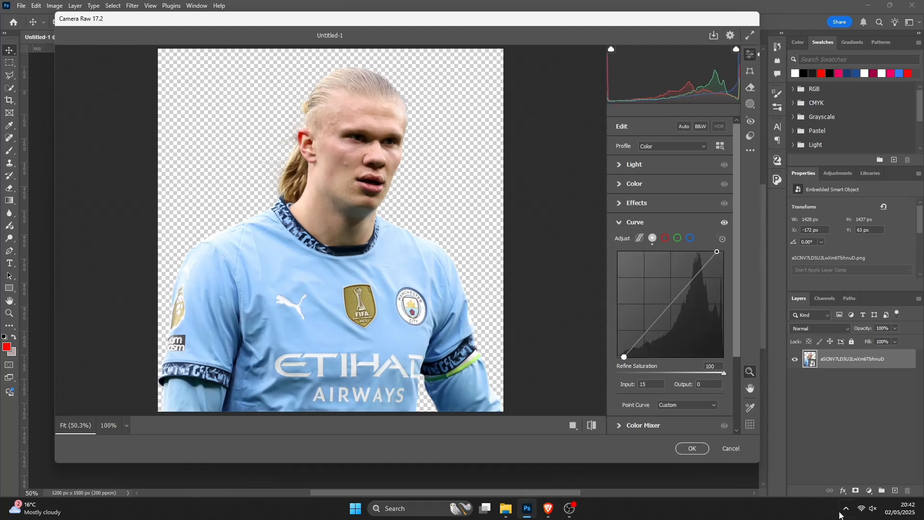
# - Raise Clarity to +29 and adjust Texture in the Effects section
pyautogui.click(658, 204)
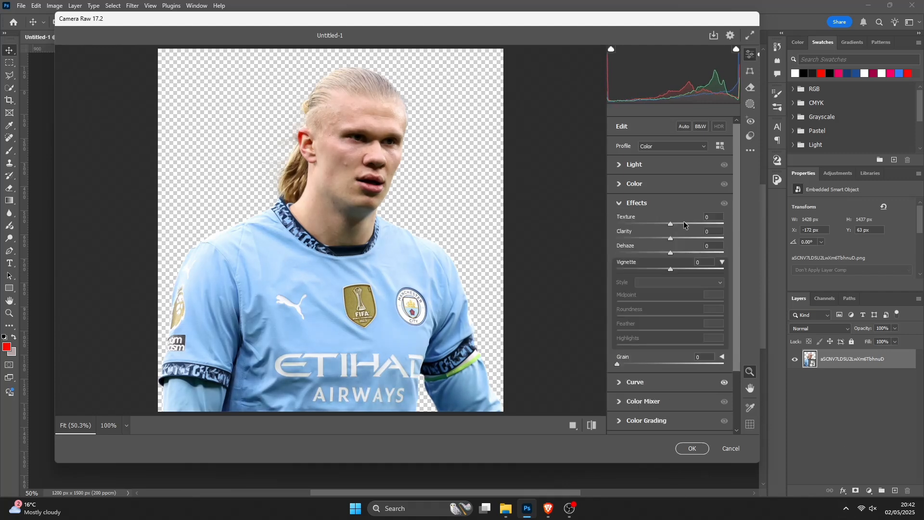
pyautogui.moveTo(670, 237); pyautogui.dragTo(682, 236)
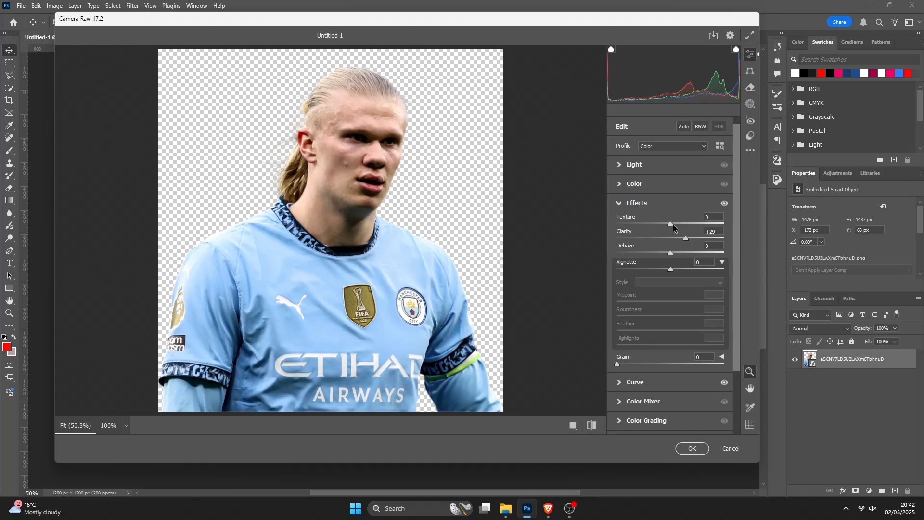
pyautogui.moveTo(680, 224); pyautogui.dragTo(684, 223)
pyautogui.moveTo(688, 224); pyautogui.dragTo(690, 224)
pyautogui.click(662, 204)
# - Increase Sharpening slightly in the Detail section
pyautogui.click(650, 281)
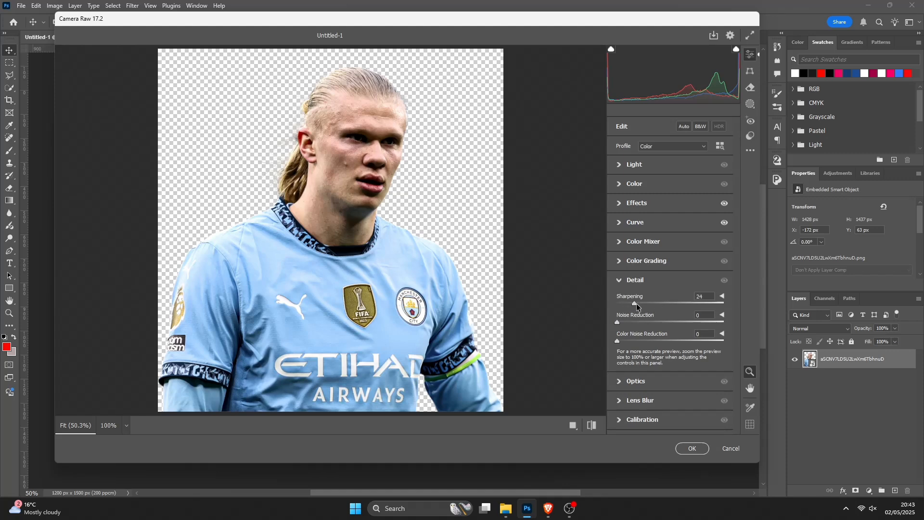
pyautogui.moveTo(637, 303); pyautogui.dragTo(640, 304)
pyautogui.click(656, 281)
# - Adjust a Light slider and apply the Camera Raw Filter
pyautogui.click(665, 166)
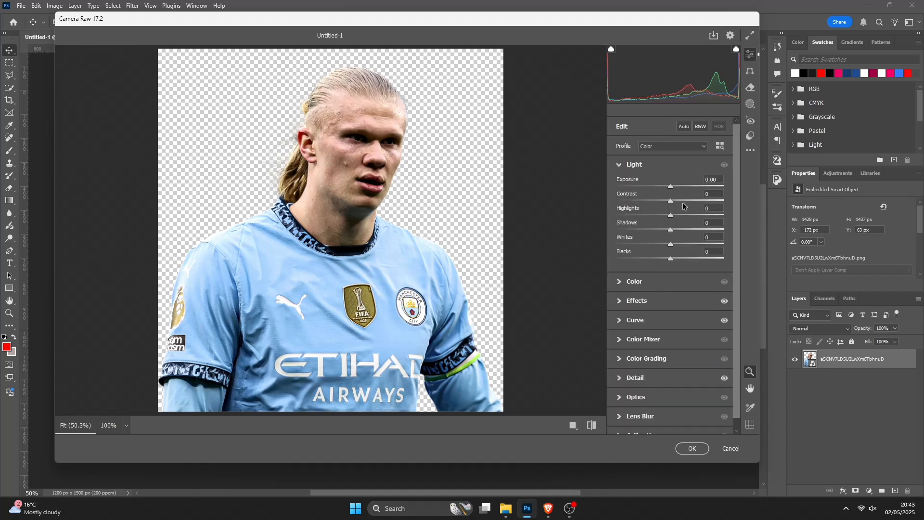
pyautogui.moveTo(670, 203); pyautogui.dragTo(665, 230)
pyautogui.click(696, 448)
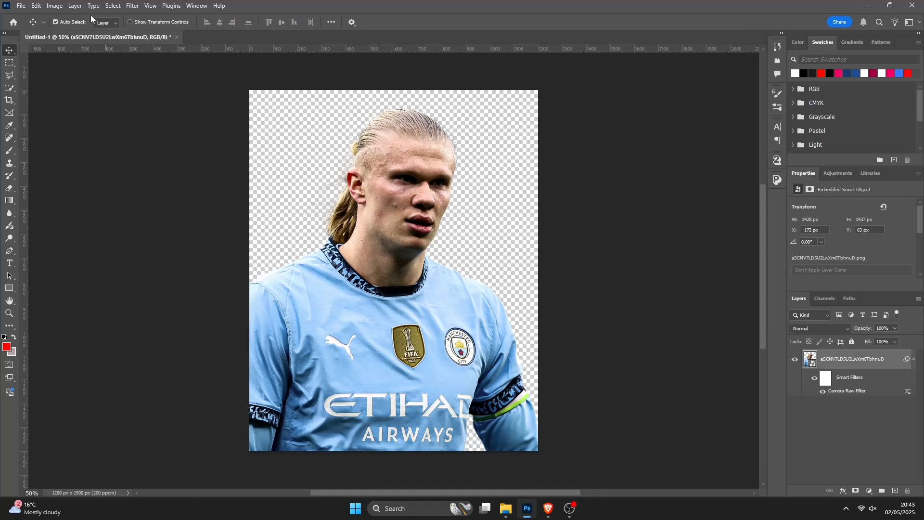
# - Apply Shadows/Highlights with a shadows amount of 12% and highlights amount of 4%
pyautogui.click(54, 6)
pyautogui.moveTo(97, 32)
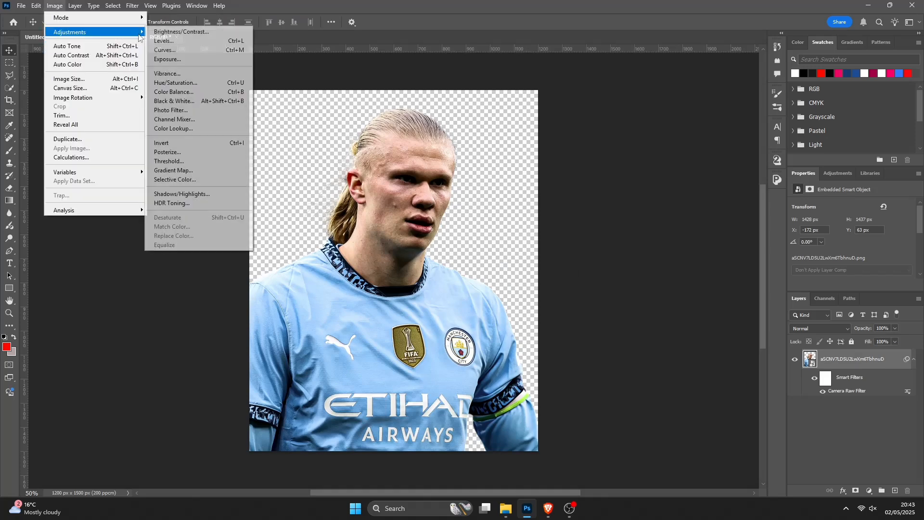
pyautogui.click(192, 193)
pyautogui.click(528, 173)
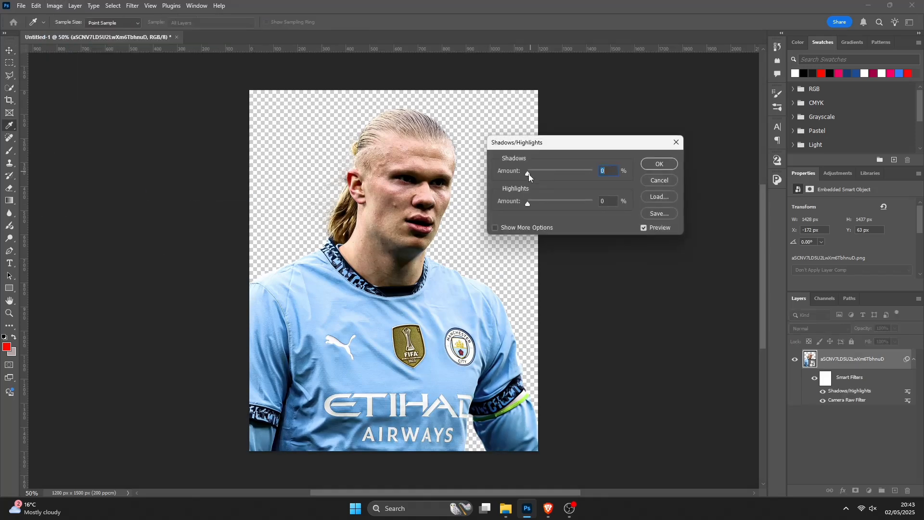
pyautogui.moveTo(528, 175); pyautogui.dragTo(536, 176)
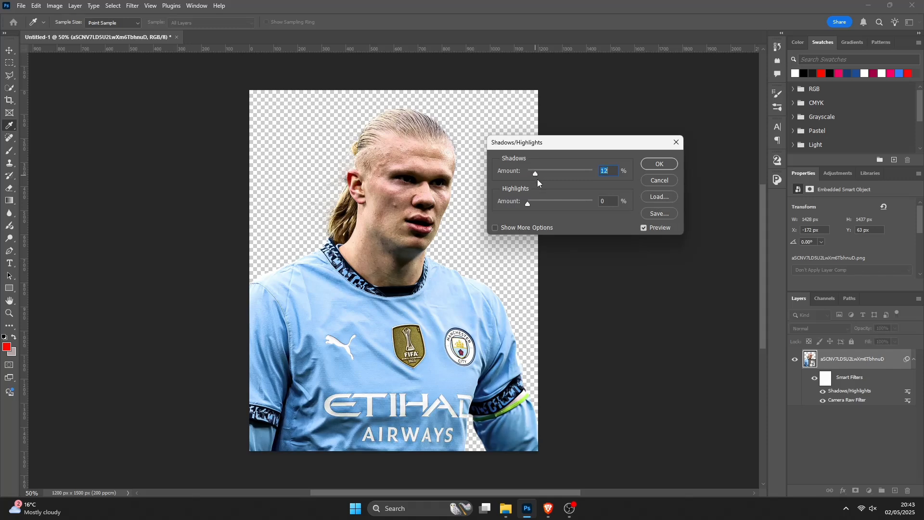
pyautogui.click(529, 204)
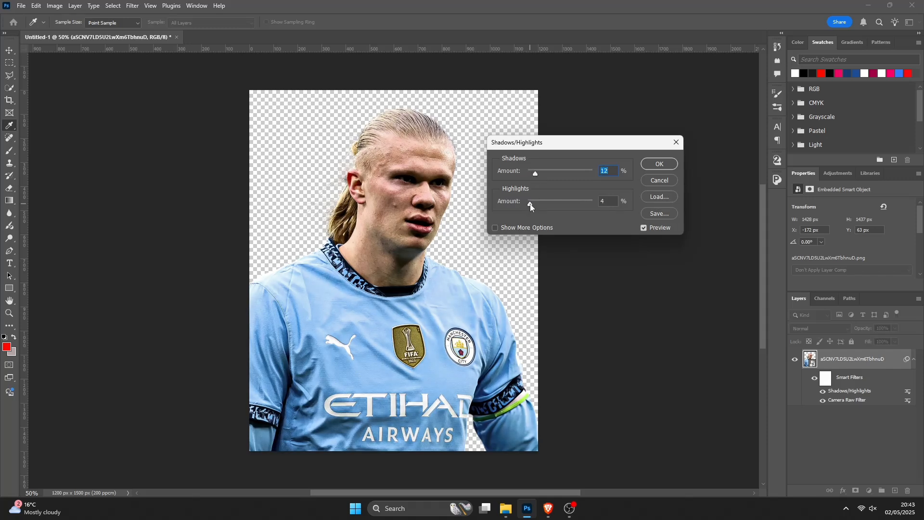
pyautogui.moveTo(532, 207); pyautogui.dragTo(531, 207)
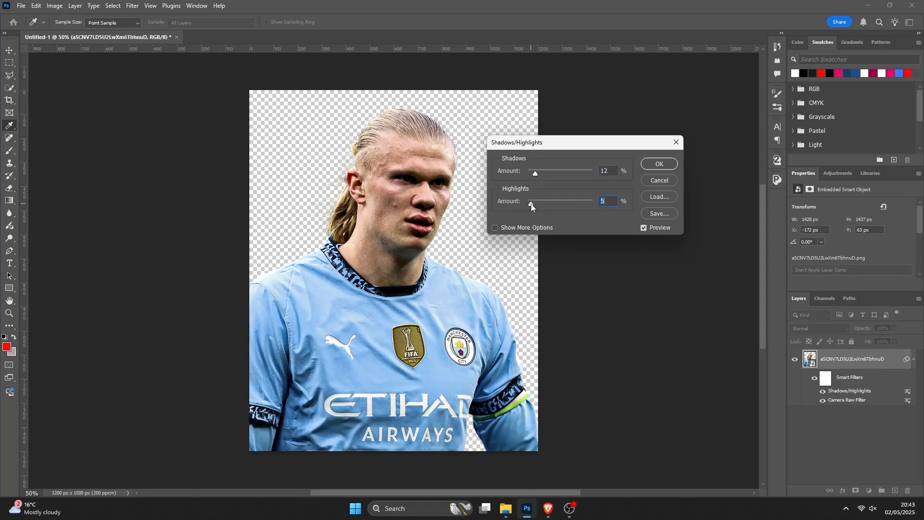
pyautogui.click(662, 166)
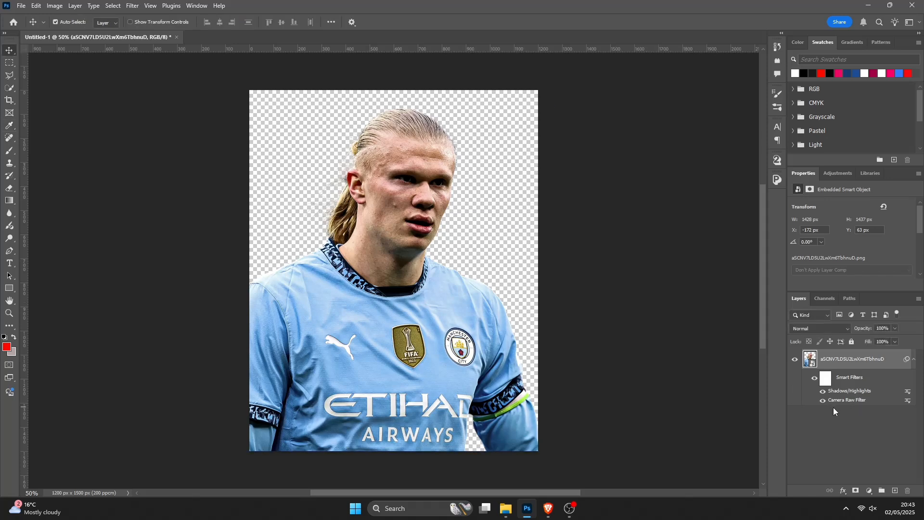
# - Toggle the smart filters' visibility to compare the image before and after
pyautogui.click(816, 380)
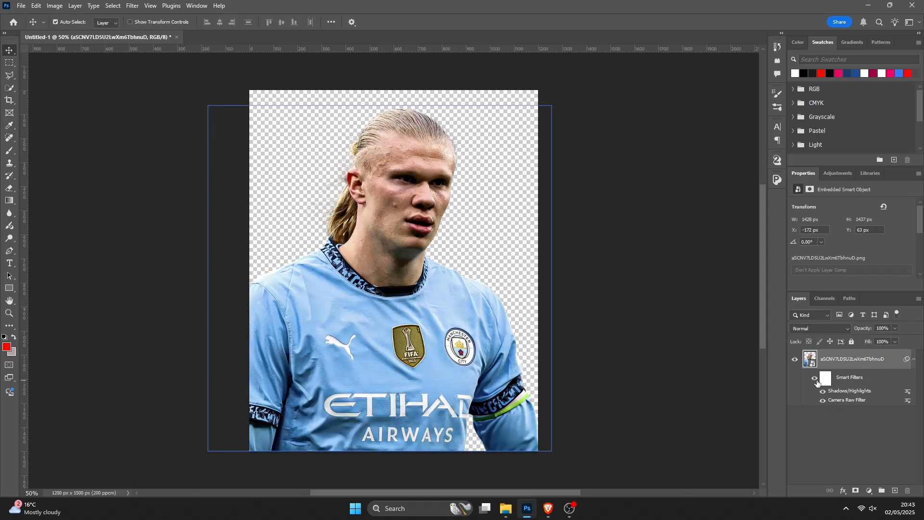
pyautogui.click(816, 379)
pyautogui.click(816, 380)
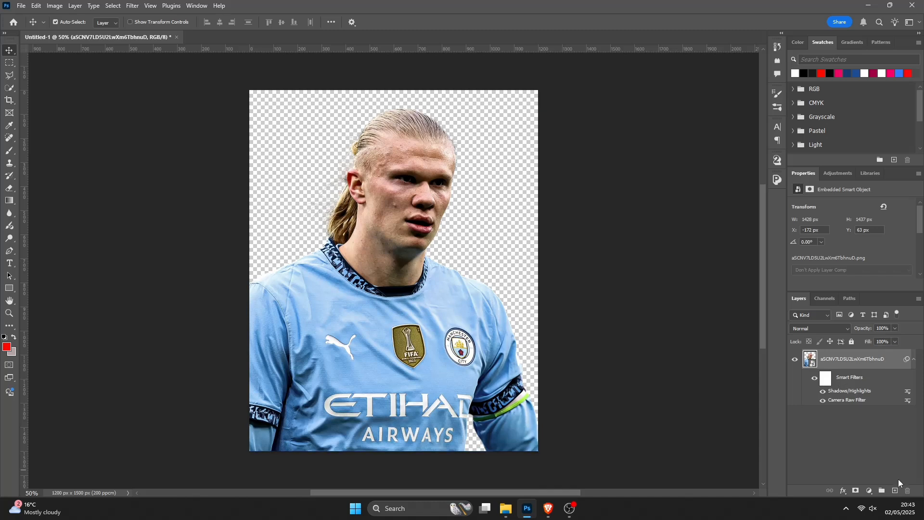
# - Add a Hue/Saturation adjustment layer and clip it to the player layer
pyautogui.click(870, 492)
pyautogui.press('Escape')
pyautogui.click(868, 492)
pyautogui.click(862, 397)
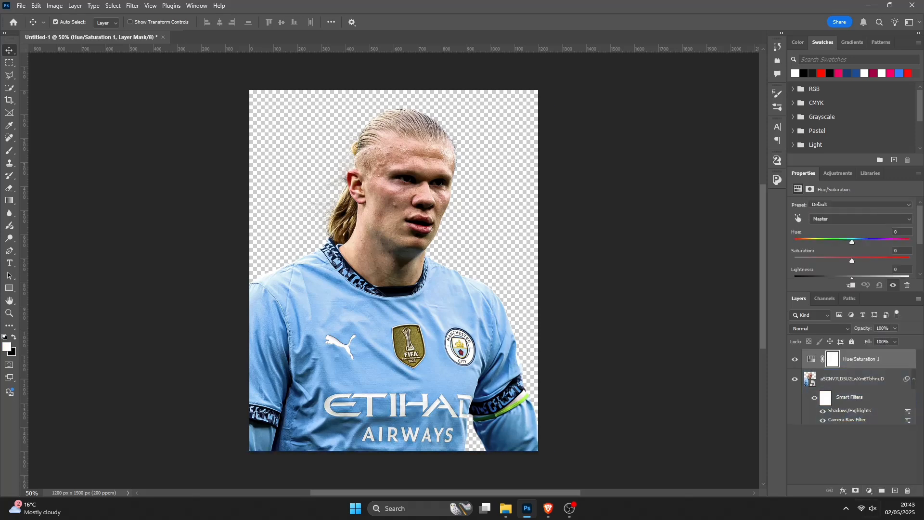
pyautogui.rightClick(874, 360)
pyautogui.click(872, 338)
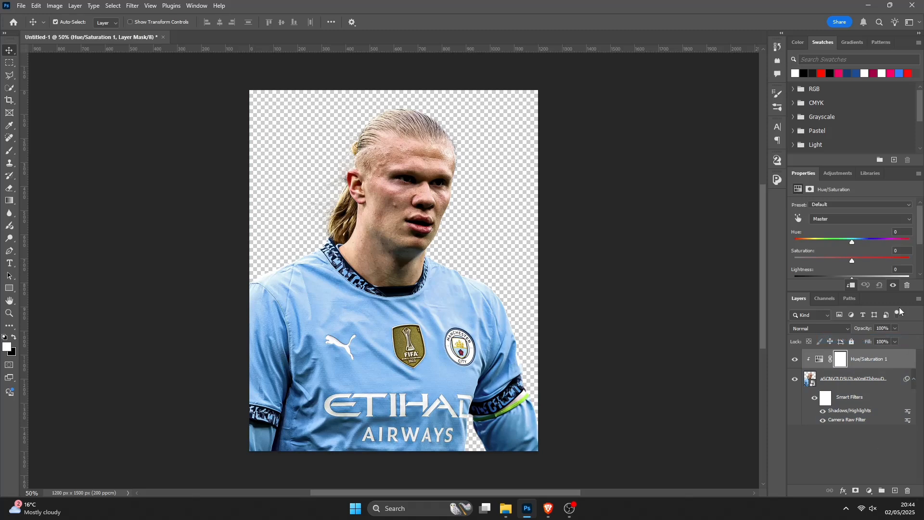
# - Enable Colorize and set the hue to 15 and saturation to 100
pyautogui.scroll(-2, 857, 234)
pyautogui.scroll(-1, 861, 256)
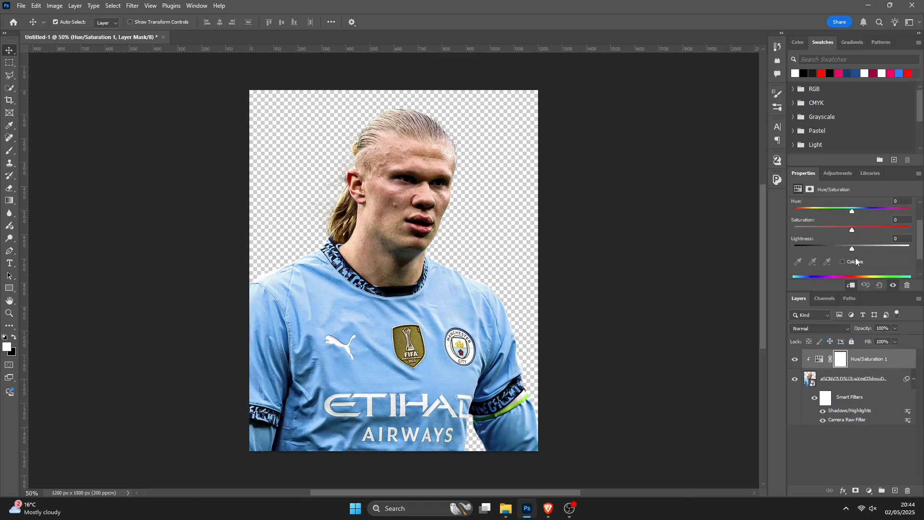
pyautogui.click(842, 262)
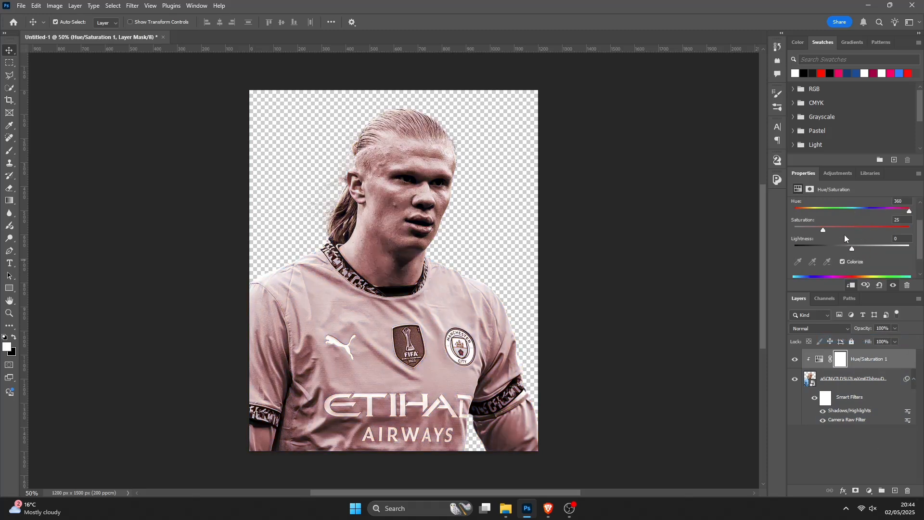
pyautogui.moveTo(851, 230); pyautogui.dragTo(799, 209)
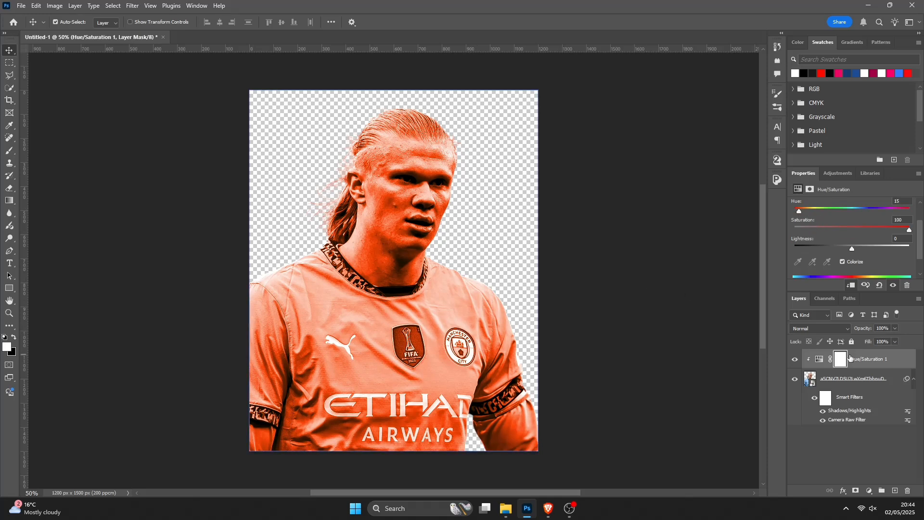
# - Select the adjustment layer's mask and invert it to black
pyautogui.moveTo(842, 359)
pyautogui.mouseDown()
pyautogui.moveTo(847, 383)
pyautogui.moveTo(853, 365)
pyautogui.mouseUp()
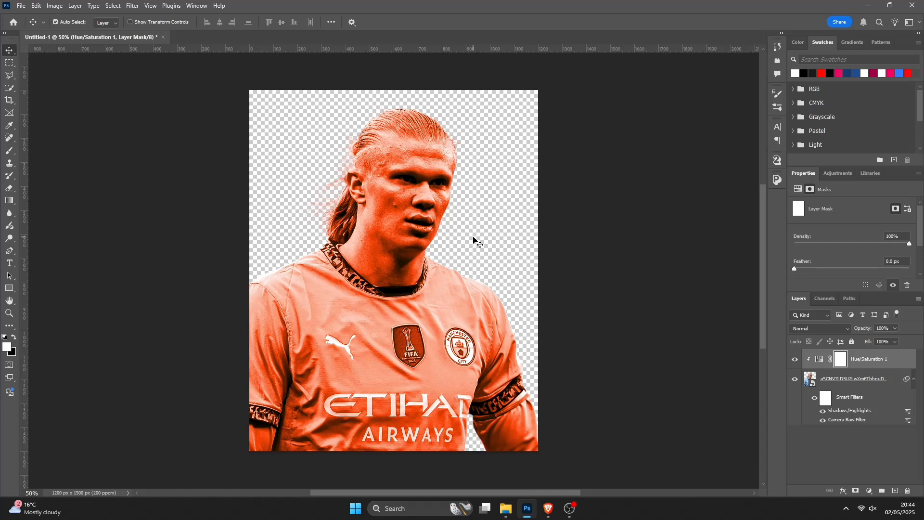
pyautogui.hotkey('ctrl', 'i')
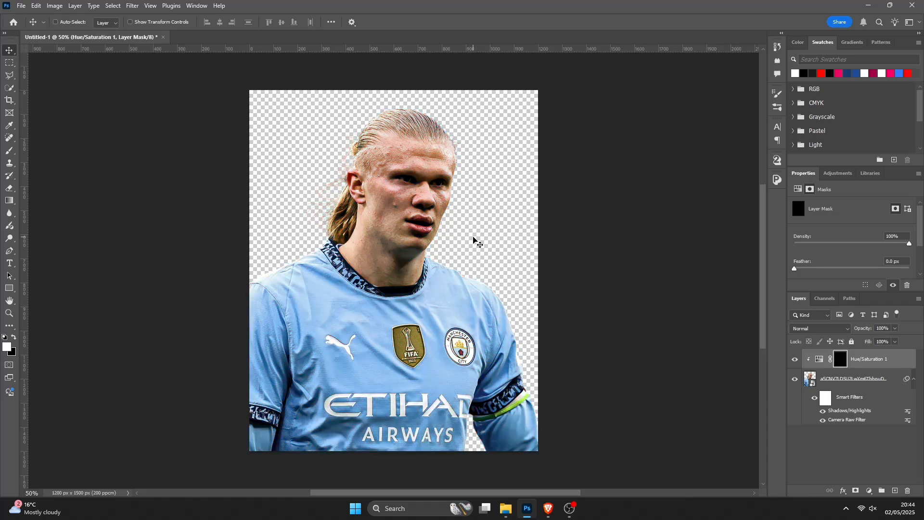
# - Paint white over the face and hair on the Hue/Saturation mask with a 94 px Soft Round brush
pyautogui.hotkey('ctrl', '+')
pyautogui.hotkey('ctrl', '+')
pyautogui.hotkey('ctrl', '+')
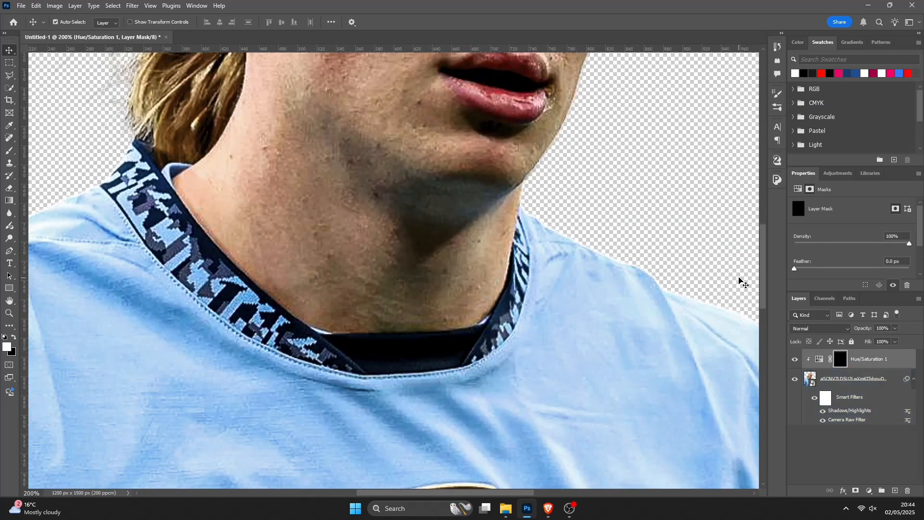
pyautogui.scroll(8, 765, 275)
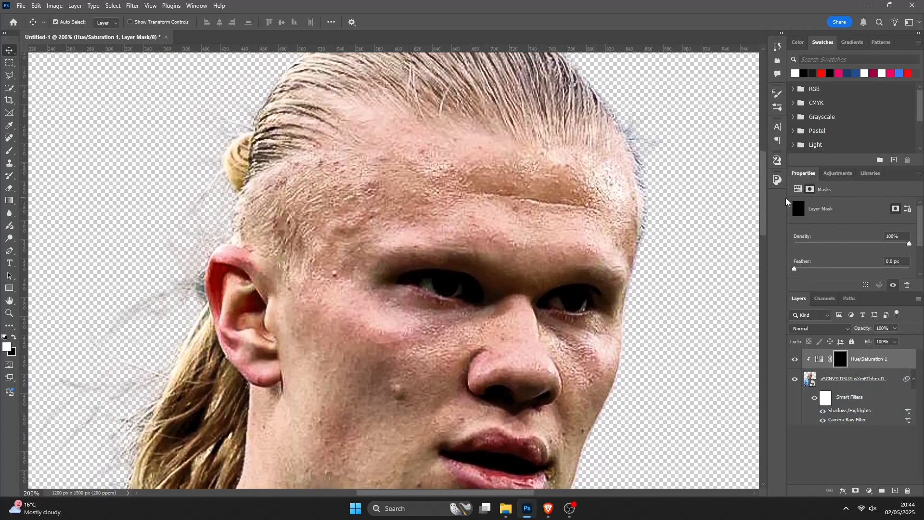
pyautogui.hotkey('ctrl', '-')
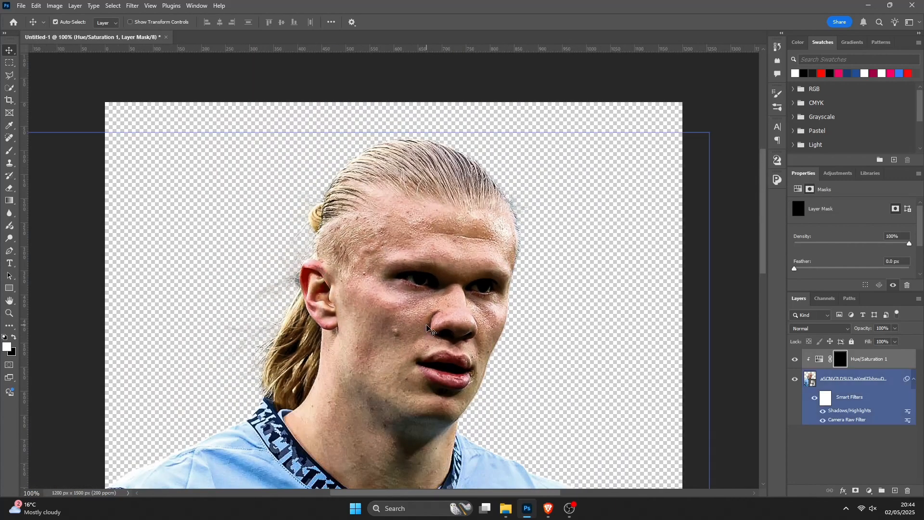
pyautogui.press('b')
pyautogui.rightClick(557, 287)
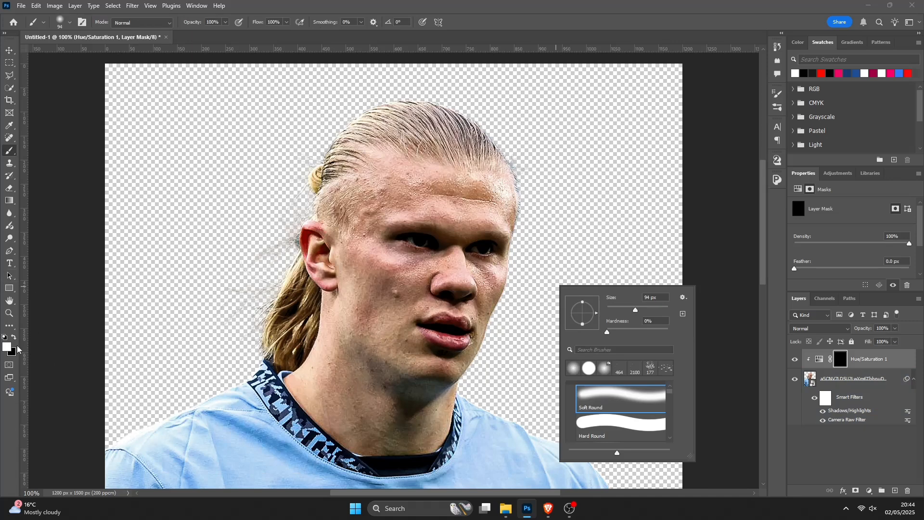
pyautogui.moveTo(344, 255)
pyautogui.mouseDown()
pyautogui.moveTo(476, 218)
pyautogui.moveTo(499, 154)
pyautogui.moveTo(332, 134)
pyautogui.moveTo(371, 148)
pyautogui.moveTo(439, 241)
pyautogui.moveTo(413, 302)
pyautogui.moveTo(466, 289)
pyautogui.moveTo(475, 311)
pyautogui.moveTo(458, 277)
pyautogui.moveTo(334, 237)
pyautogui.moveTo(303, 282)
pyautogui.moveTo(325, 336)
pyautogui.moveTo(343, 344)
pyautogui.moveTo(370, 294)
pyautogui.moveTo(411, 366)
pyautogui.moveTo(440, 359)
pyautogui.moveTo(453, 340)
pyautogui.moveTo(487, 201)
pyautogui.moveTo(462, 162)
pyautogui.moveTo(368, 137)
pyautogui.moveTo(307, 175)
pyautogui.moveTo(300, 194)
pyautogui.moveTo(350, 175)
pyautogui.moveTo(378, 214)
pyautogui.moveTo(448, 131)
pyautogui.moveTo(359, 261)
pyautogui.moveTo(321, 371)
pyautogui.moveTo(308, 376)
pyautogui.moveTo(373, 428)
pyautogui.moveTo(332, 410)
pyautogui.moveTo(374, 433)
pyautogui.moveTo(425, 428)
pyautogui.moveTo(451, 392)
pyautogui.moveTo(390, 359)
pyautogui.moveTo(366, 368)
pyautogui.moveTo(360, 388)
pyautogui.moveTo(387, 419)
pyautogui.moveTo(372, 433)
pyautogui.moveTo(431, 428)
pyautogui.moveTo(384, 151)
pyautogui.moveTo(325, 185)
pyautogui.moveTo(397, 187)
pyautogui.mouseUp()
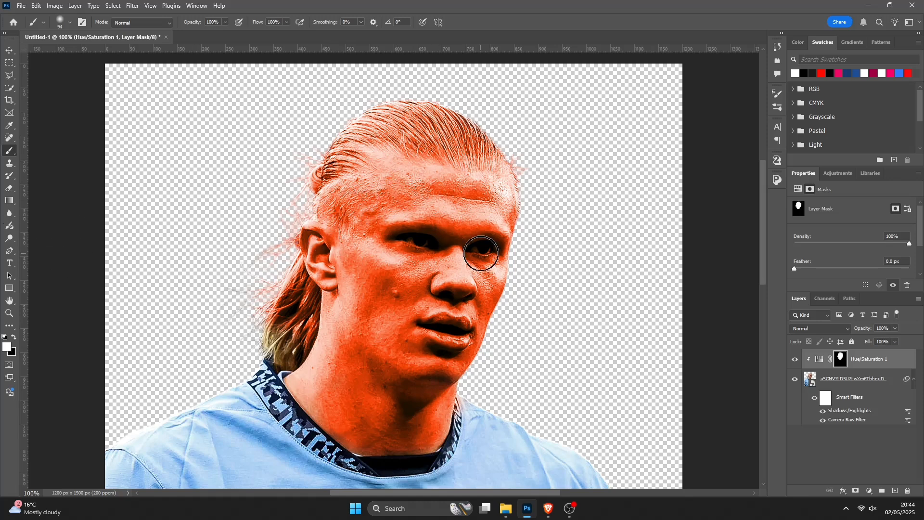
# - Switch the brush to black and paint over the hair to remove the orange colorize from it
pyautogui.press('x')
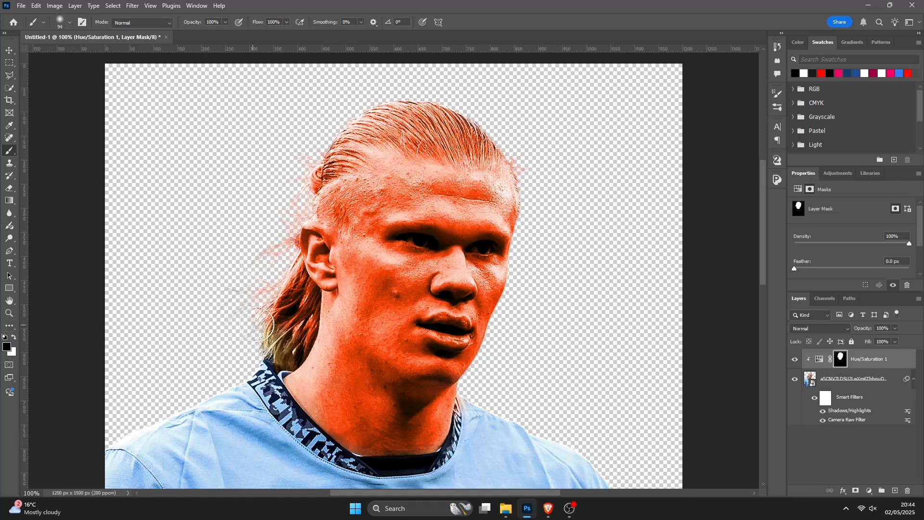
pyautogui.moveTo(462, 135)
pyautogui.mouseDown()
pyautogui.moveTo(414, 118)
pyautogui.moveTo(473, 131)
pyautogui.moveTo(402, 108)
pyautogui.moveTo(439, 106)
pyautogui.moveTo(366, 106)
pyautogui.moveTo(441, 129)
pyautogui.moveTo(400, 120)
pyautogui.moveTo(326, 132)
pyautogui.moveTo(324, 157)
pyautogui.moveTo(299, 176)
pyautogui.moveTo(298, 250)
pyautogui.moveTo(278, 240)
pyautogui.moveTo(286, 193)
pyautogui.moveTo(261, 256)
pyautogui.moveTo(264, 321)
pyautogui.moveTo(300, 308)
pyautogui.moveTo(292, 280)
pyautogui.moveTo(282, 305)
pyautogui.mouseUp()
pyautogui.scroll(-1, 342, 295)
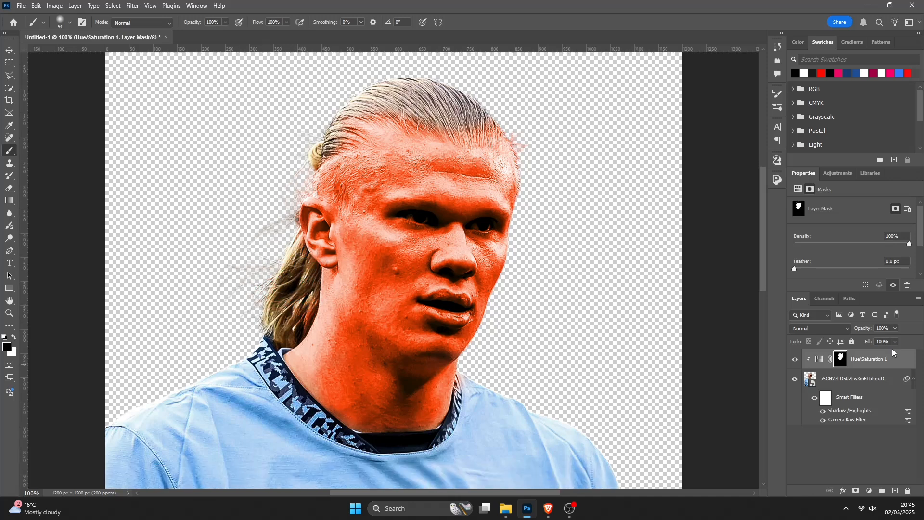
# - Lower the Hue/Saturation adjustment layer's opacity to 15%
pyautogui.click(821, 359)
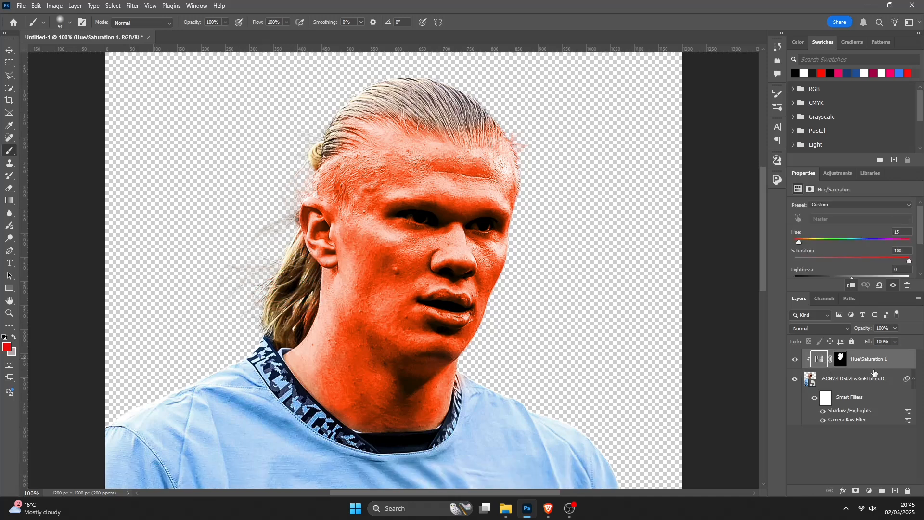
pyautogui.click(896, 328)
pyautogui.moveTo(898, 339); pyautogui.dragTo(854, 341)
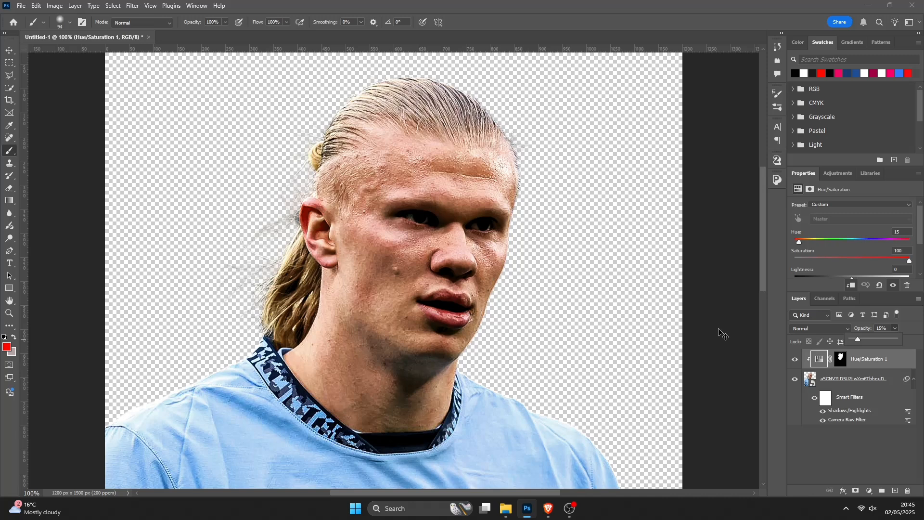
# - Toggle the Hue/Saturation layer and the smart filters off and on to compare the result
pyautogui.hotkey('ctrl', '-')
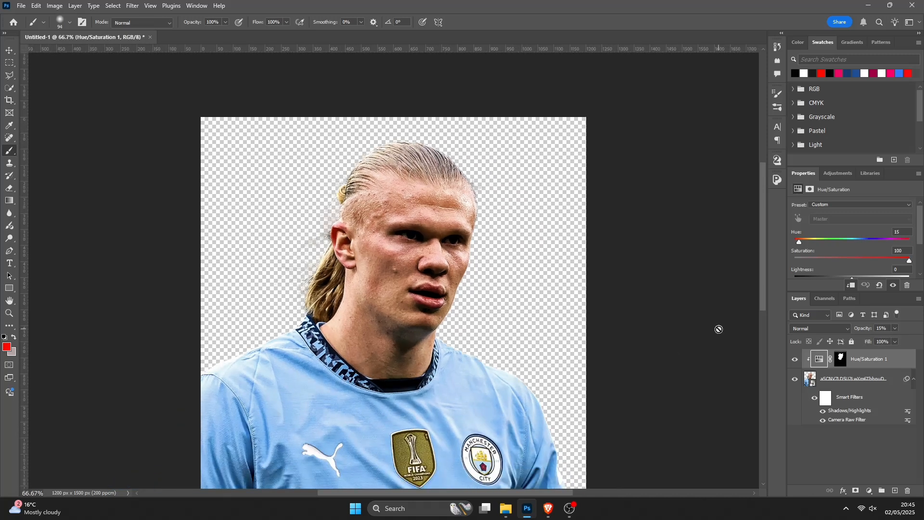
pyautogui.click(795, 364)
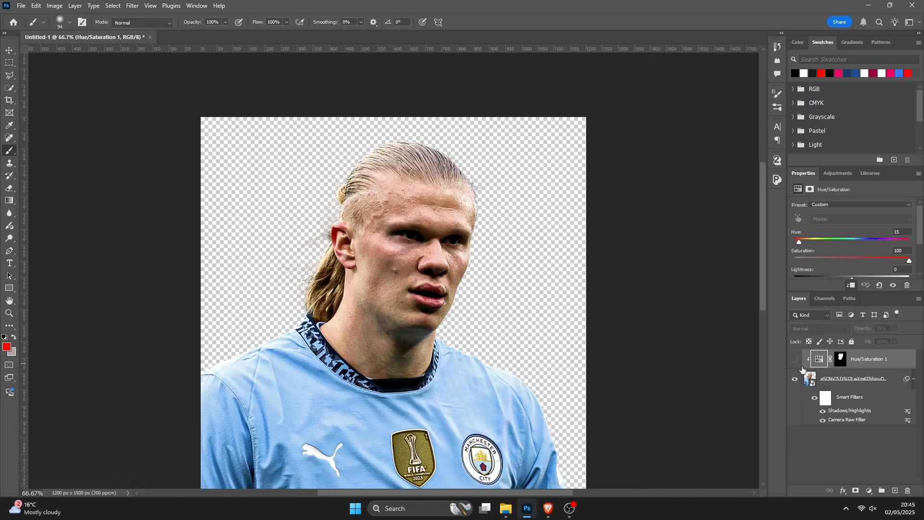
pyautogui.click(814, 399)
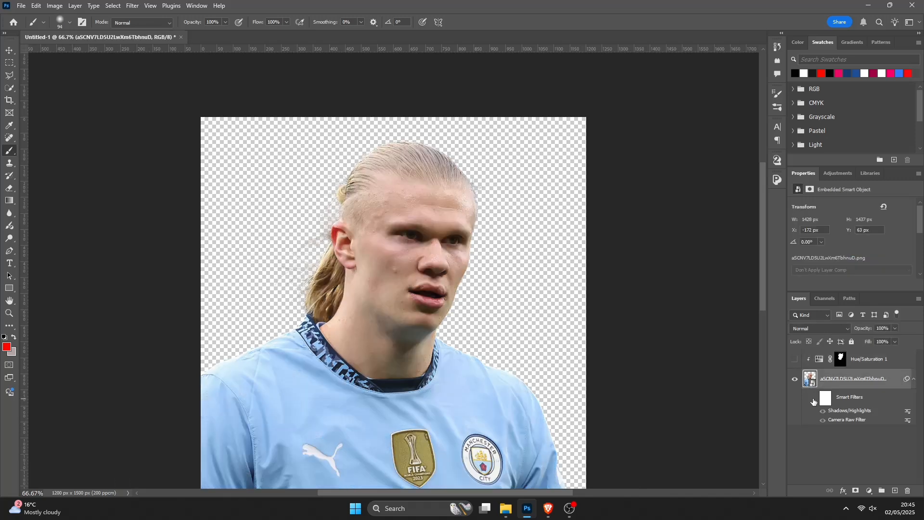
pyautogui.click(814, 400)
pyautogui.click(795, 360)
pyautogui.click(881, 361)
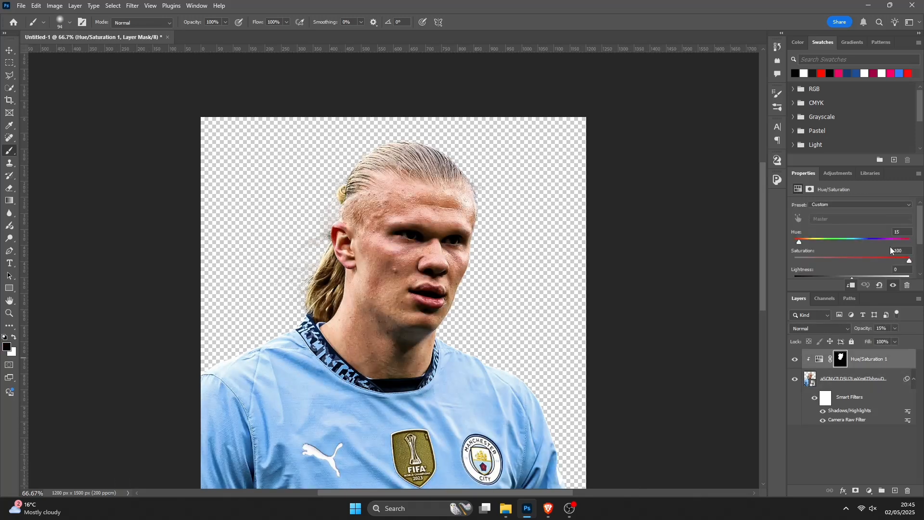
# - Add a Curves adjustment layer clipped to the player and raise the curve's midpoint to brighten the image
pyautogui.scroll(-2, 573, 329)
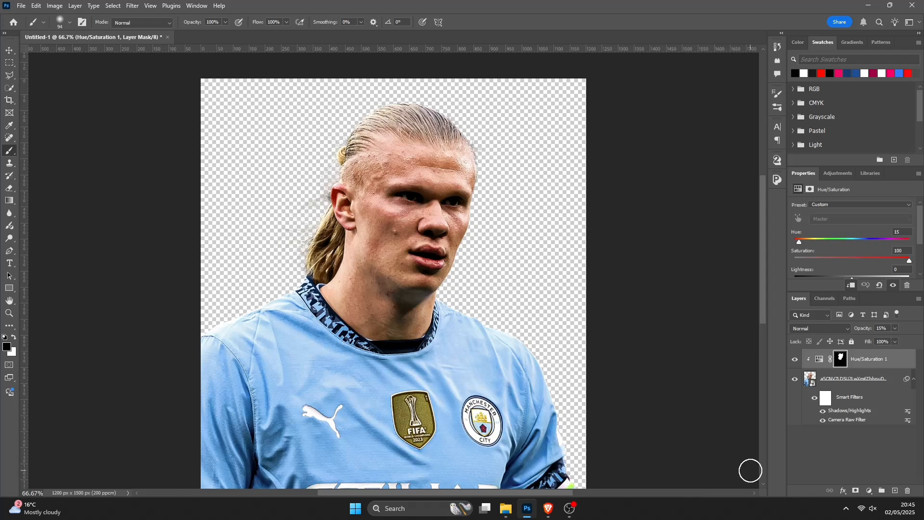
pyautogui.click(869, 491)
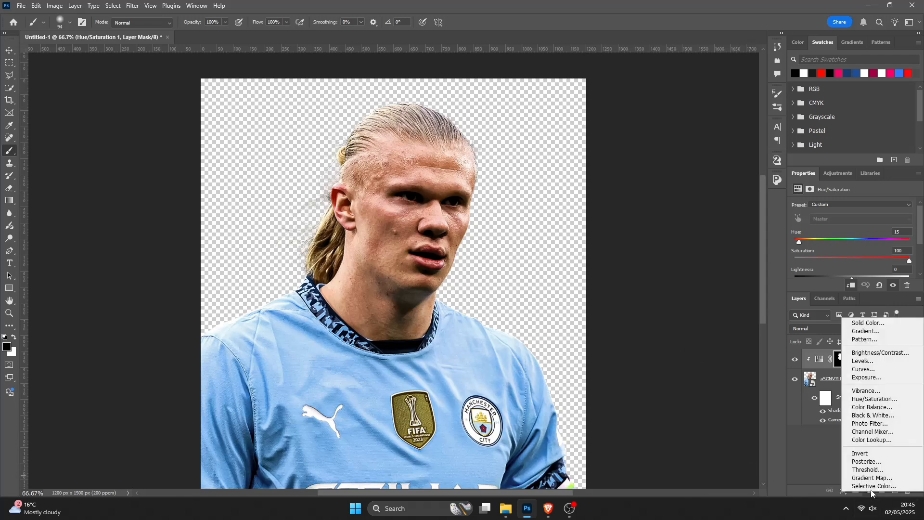
pyautogui.click(885, 370)
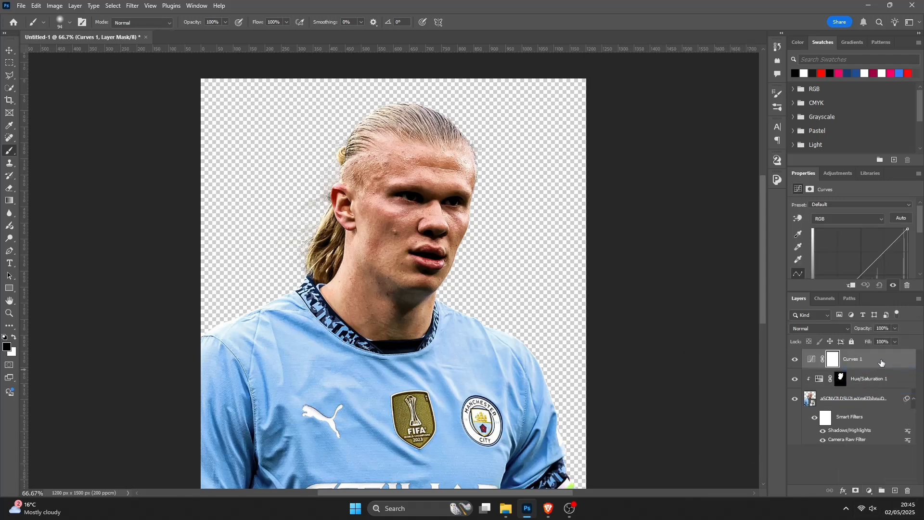
pyautogui.rightClick(882, 361)
pyautogui.click(862, 338)
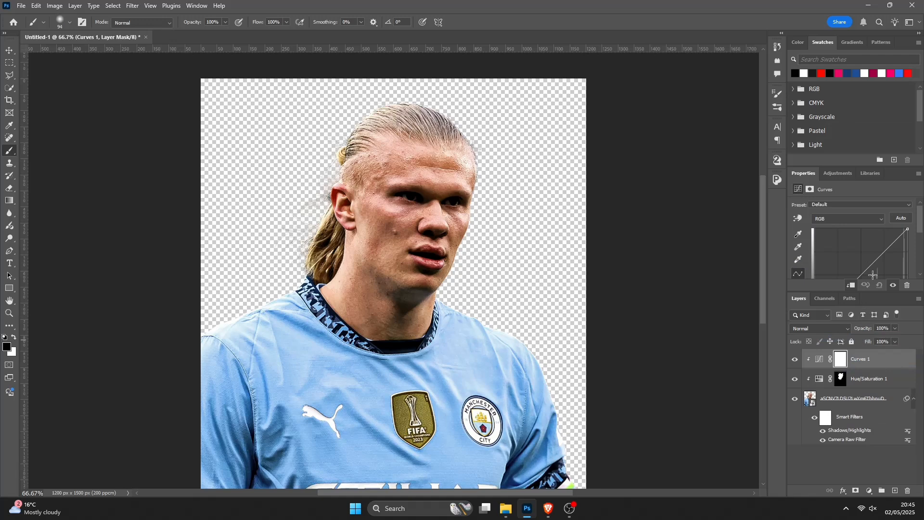
pyautogui.scroll(-2, 873, 263)
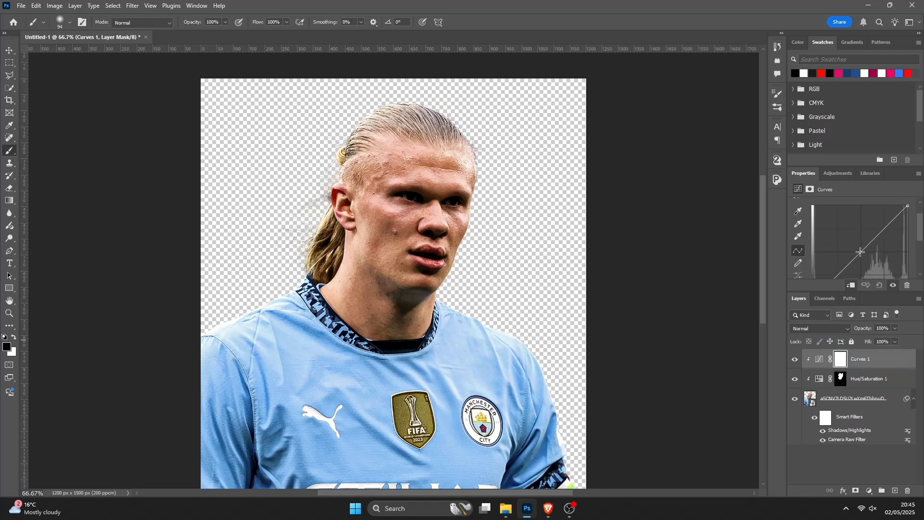
pyautogui.moveTo(860, 251); pyautogui.dragTo(846, 239)
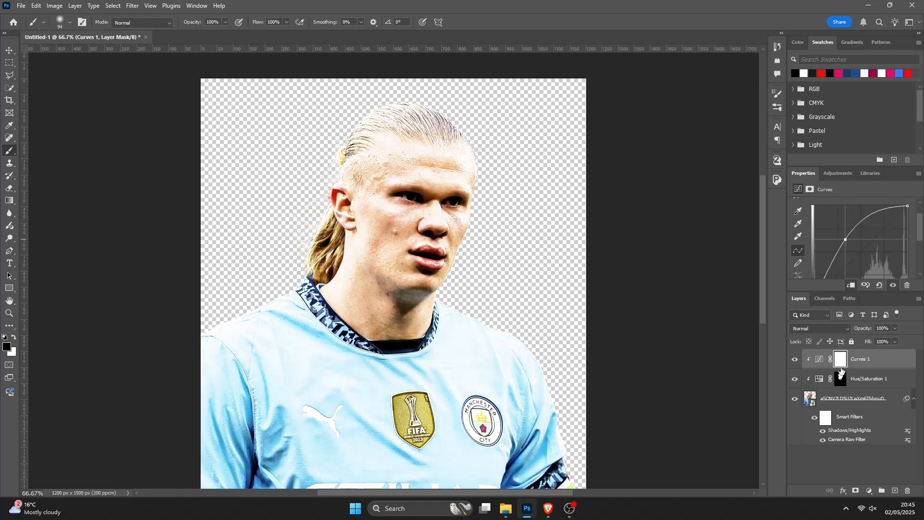
# - Select the Curves layer's mask and invert it to black
pyautogui.click(841, 364)
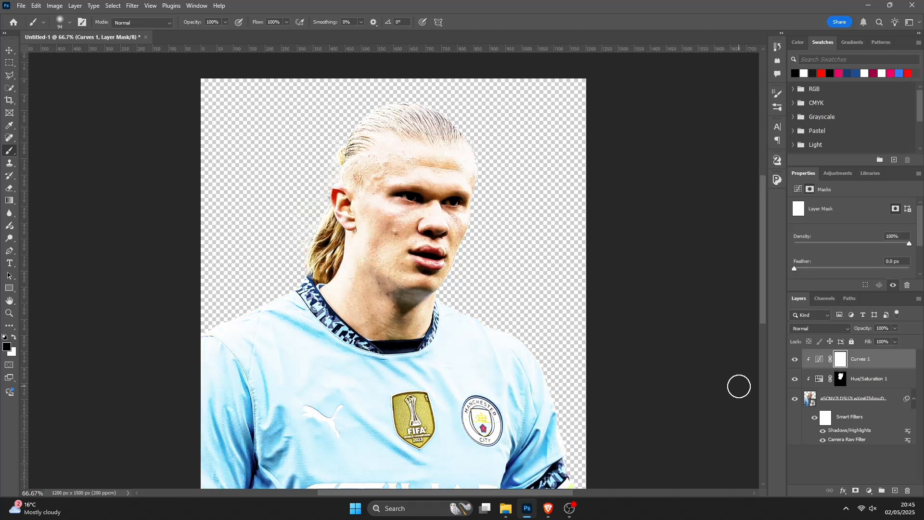
pyautogui.hotkey('ctrl', 'i')
pyautogui.hotkey('ctrl', '+')
pyautogui.hotkey('ctrl', '+')
pyautogui.hotkey('ctrl', '+')
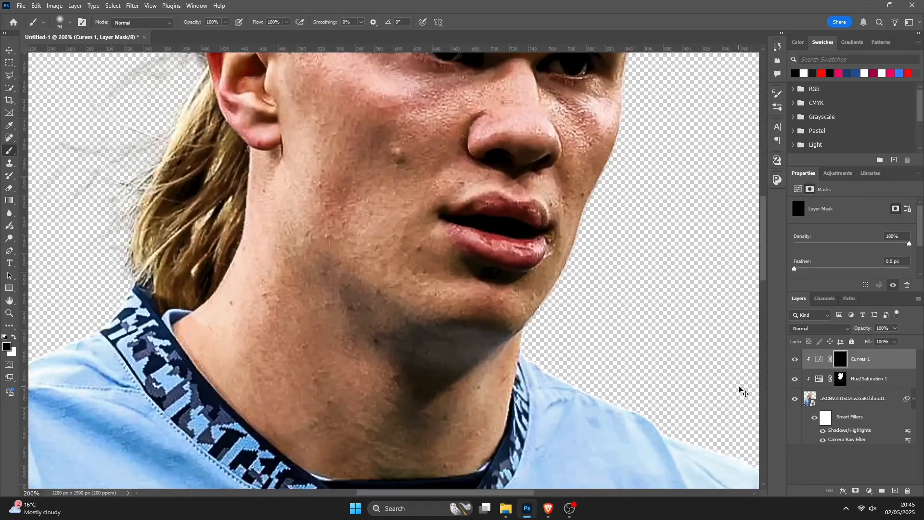
pyautogui.hotkey('ctrl', '+')
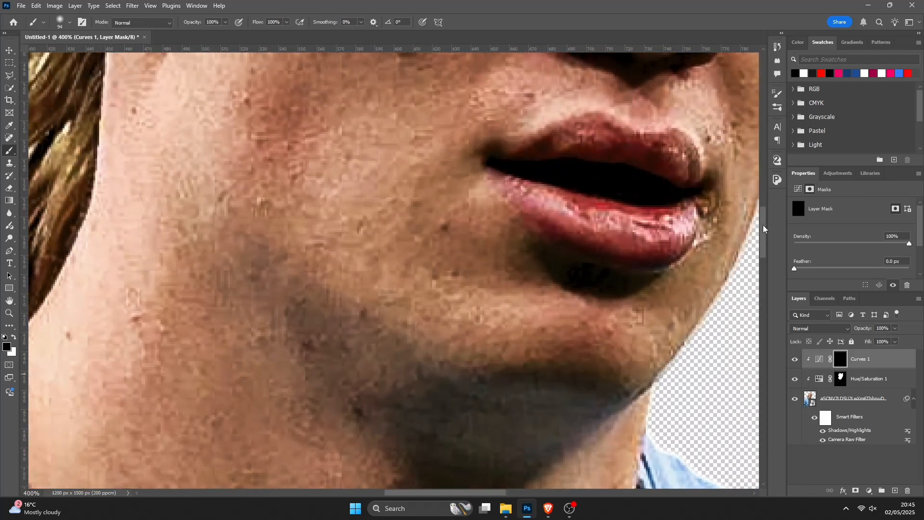
pyautogui.moveTo(764, 225); pyautogui.dragTo(771, 175)
pyautogui.hotkey('ctrl', '+')
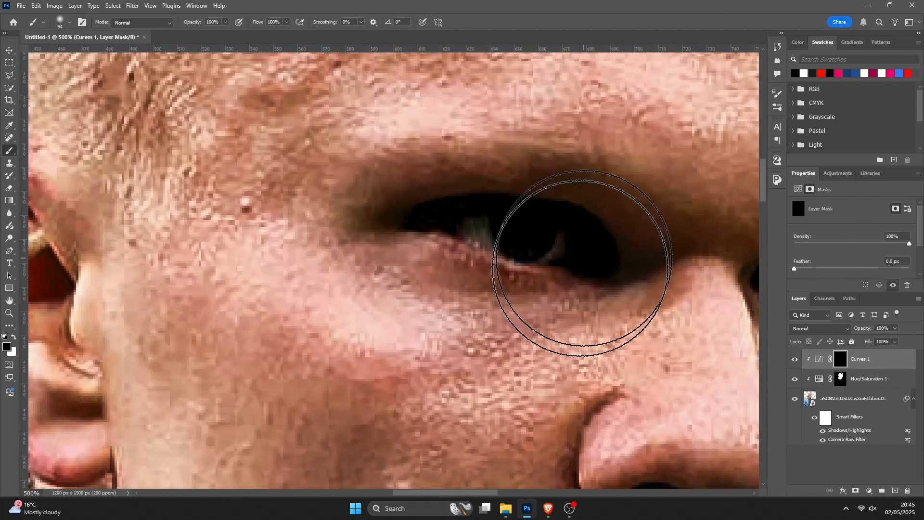
pyautogui.moveTo(459, 492); pyautogui.dragTo(492, 491)
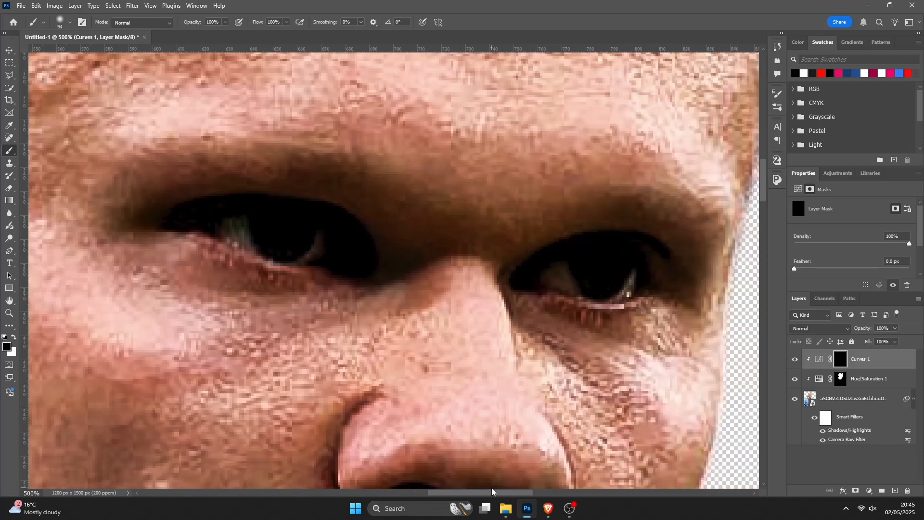
# - Paint white over both eyes on the Curves mask with a 12 px Hard Round brush
pyautogui.rightClick(538, 315)
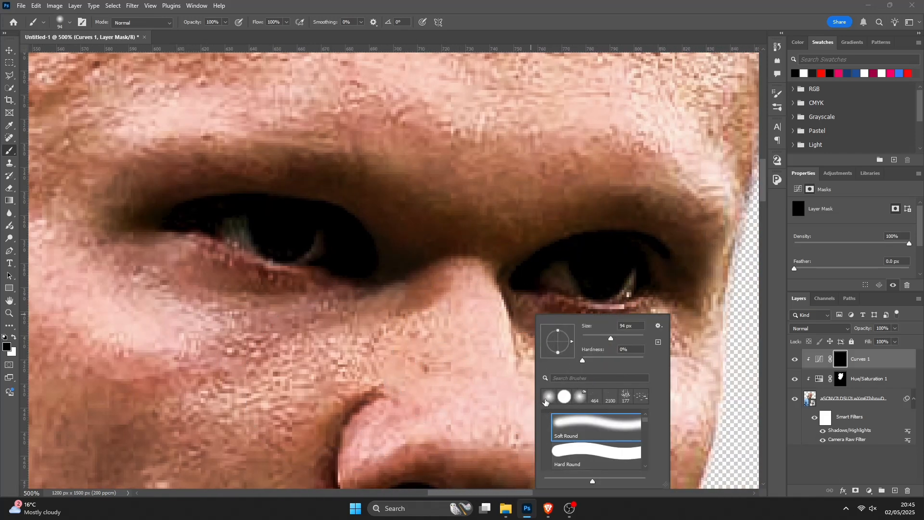
pyautogui.click(584, 455)
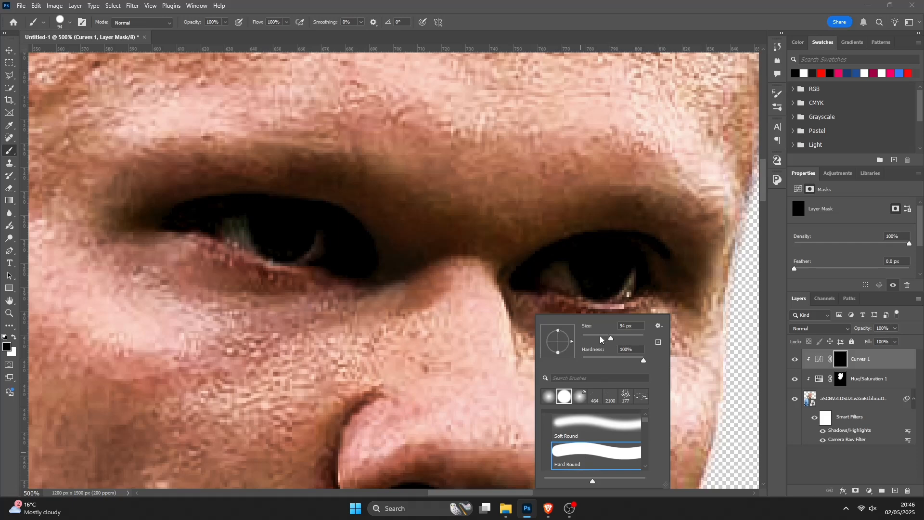
pyautogui.moveTo(597, 337); pyautogui.dragTo(590, 339)
pyautogui.click(15, 338)
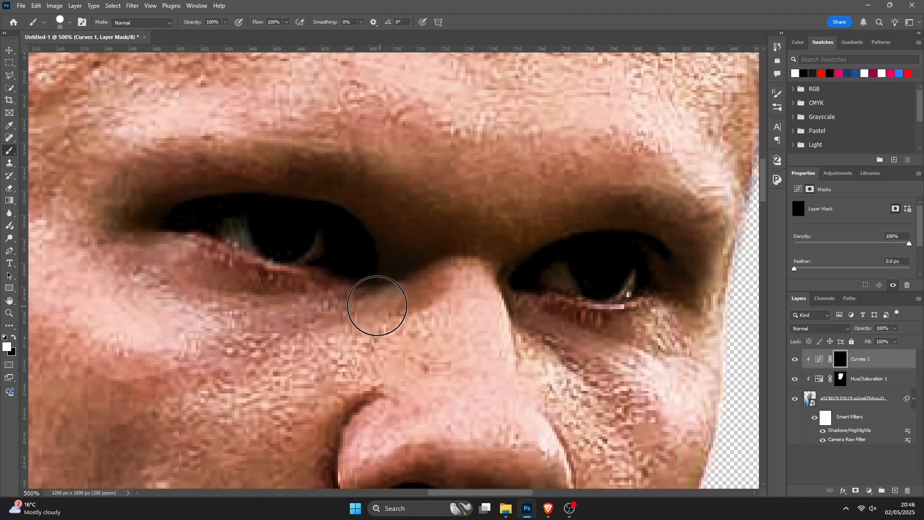
pyautogui.rightClick(617, 286)
pyautogui.moveTo(669, 310); pyautogui.dragTo(666, 308)
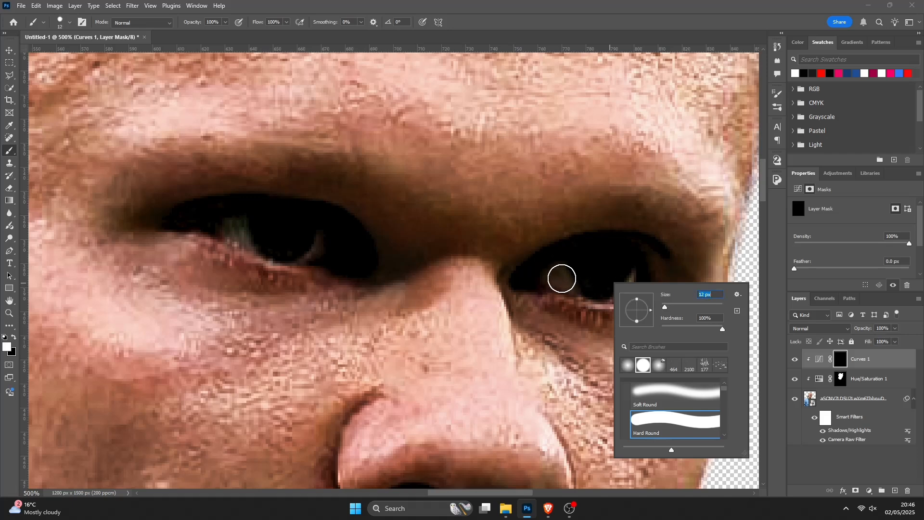
pyautogui.moveTo(556, 278)
pyautogui.mouseDown()
pyautogui.moveTo(623, 280)
pyautogui.moveTo(581, 265)
pyautogui.moveTo(564, 273)
pyautogui.moveTo(621, 273)
pyautogui.moveTo(584, 281)
pyautogui.mouseUp()
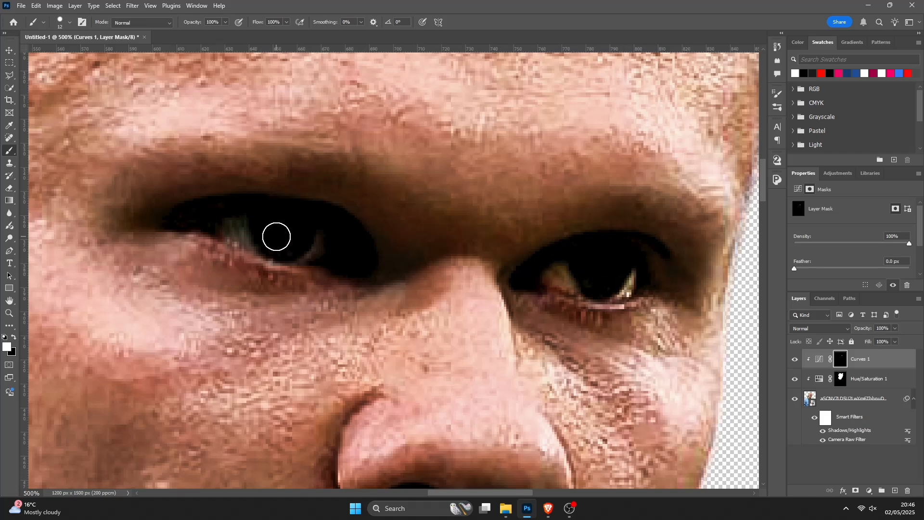
pyautogui.moveTo(235, 232)
pyautogui.mouseDown()
pyautogui.moveTo(320, 250)
pyautogui.moveTo(251, 236)
pyautogui.moveTo(275, 235)
pyautogui.moveTo(277, 261)
pyautogui.mouseUp()
# - Add a Hue/Saturation adjustment layer clipped to the player and set its saturation to -100
pyautogui.scroll(-2, 430, 308)
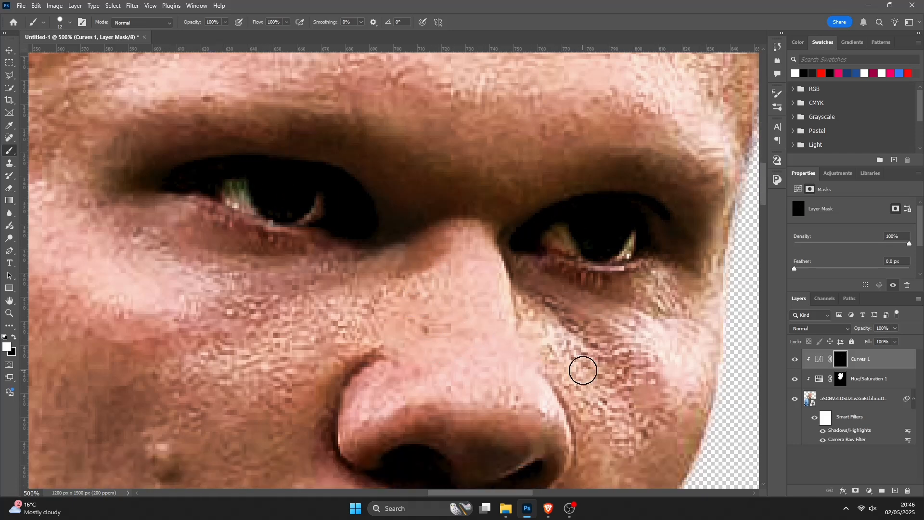
pyautogui.scroll(-2, 586, 370)
pyautogui.scroll(-6, 589, 371)
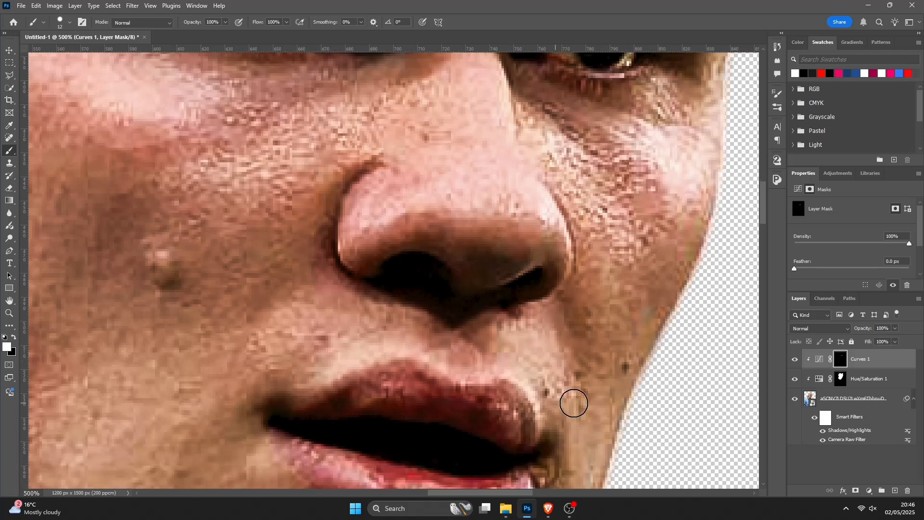
pyautogui.moveTo(767, 217); pyautogui.dragTo(770, 194)
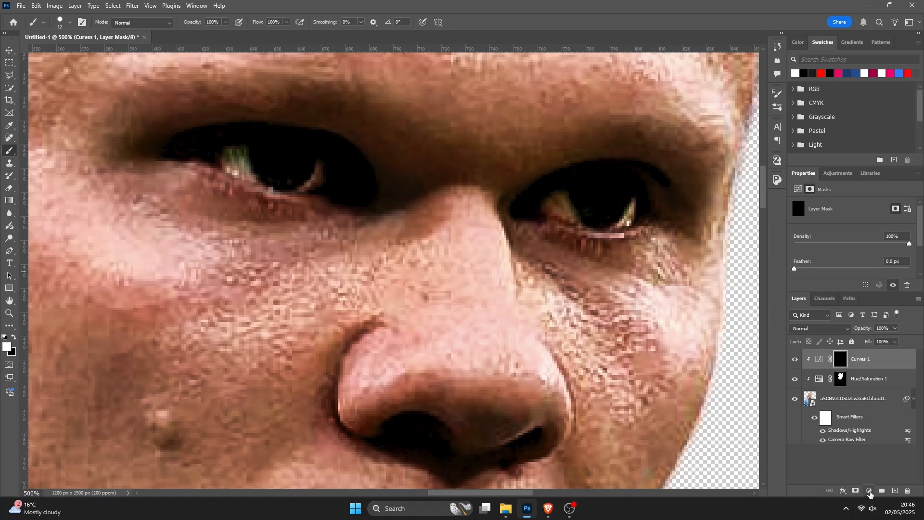
pyautogui.click(870, 493)
pyautogui.click(874, 403)
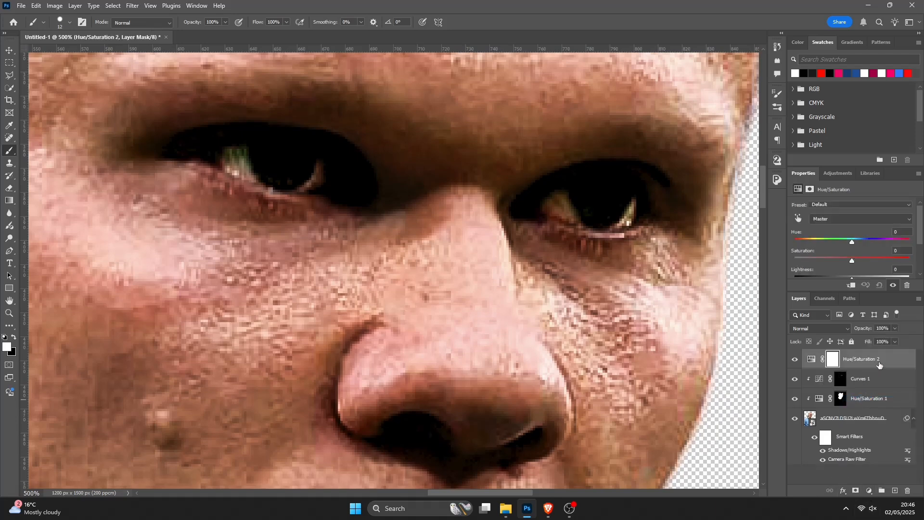
pyautogui.rightClick(879, 365)
pyautogui.click(853, 340)
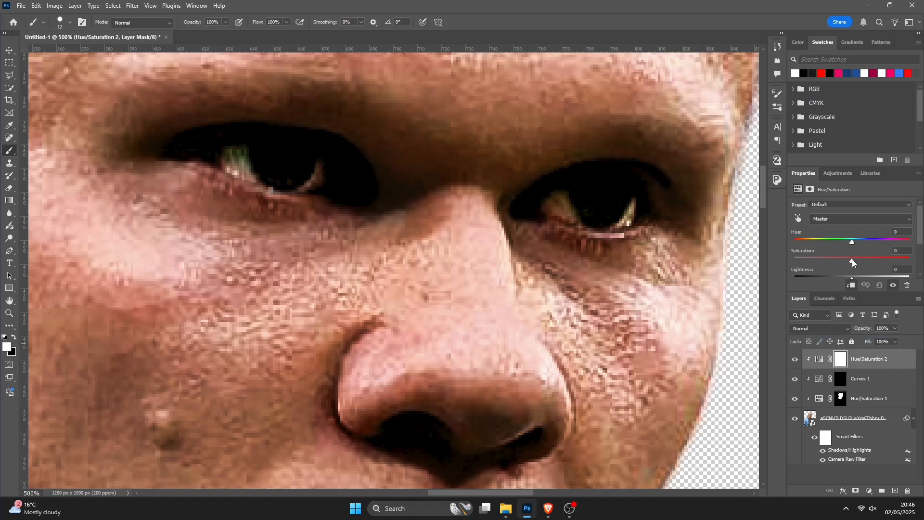
pyautogui.moveTo(853, 261); pyautogui.dragTo(794, 261)
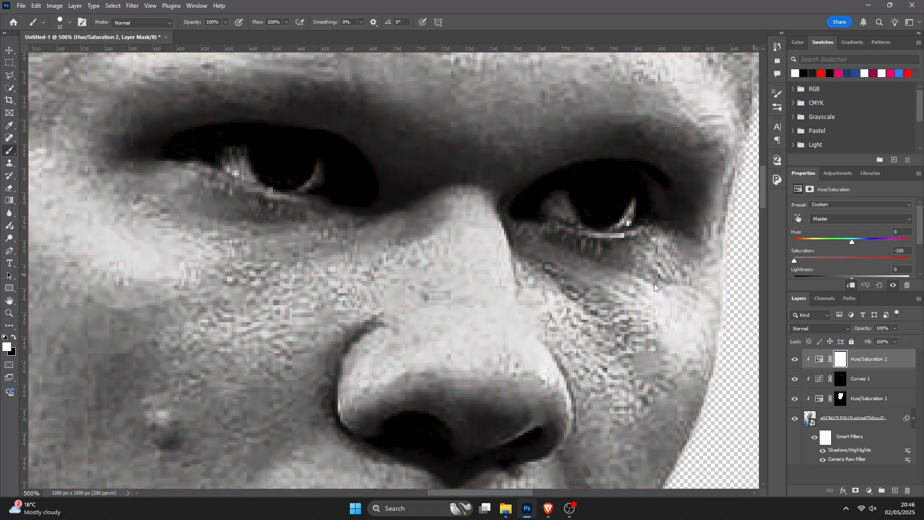
# - Copy the Curves layer's mask onto the Hue/Saturation 2 layer and toggle that layer to compare
pyautogui.click(844, 383)
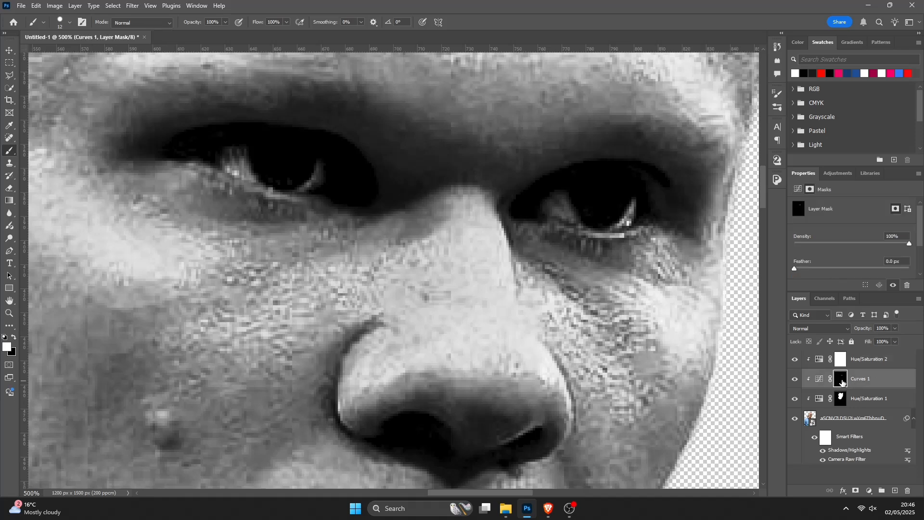
pyautogui.moveTo(841, 381); pyautogui.dragTo(843, 362)
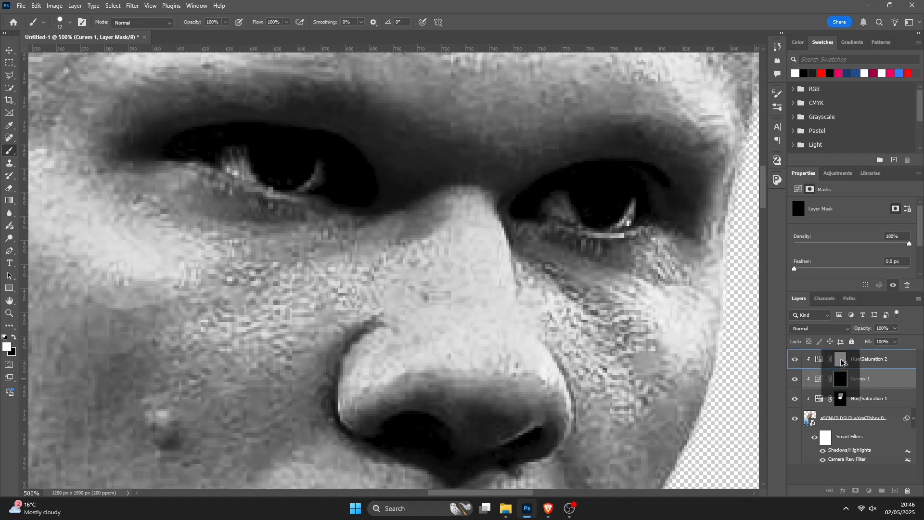
pyautogui.moveTo(843, 362); pyautogui.dragTo(842, 362)
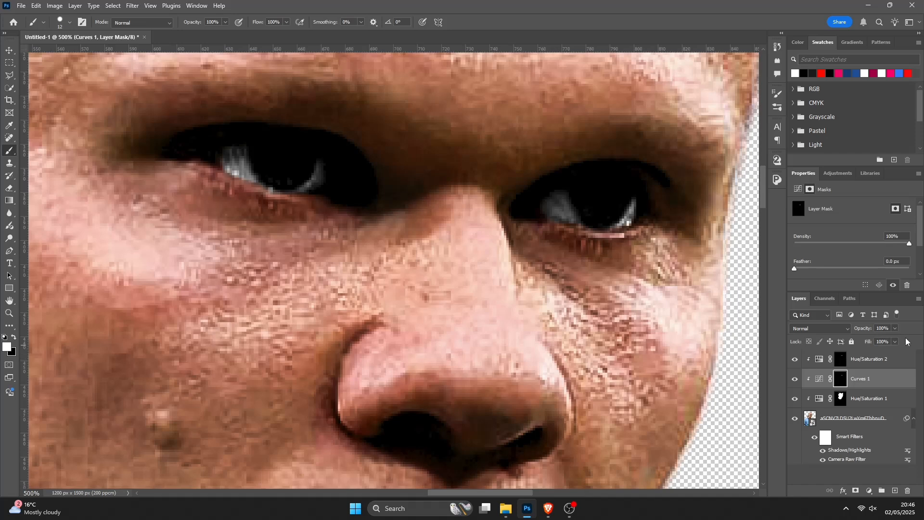
pyautogui.click(795, 361)
pyautogui.click(796, 360)
pyautogui.click(796, 361)
pyautogui.click(796, 361)
pyautogui.click(840, 359)
pyautogui.scroll(3, 568, 331)
pyautogui.scroll(1, 585, 335)
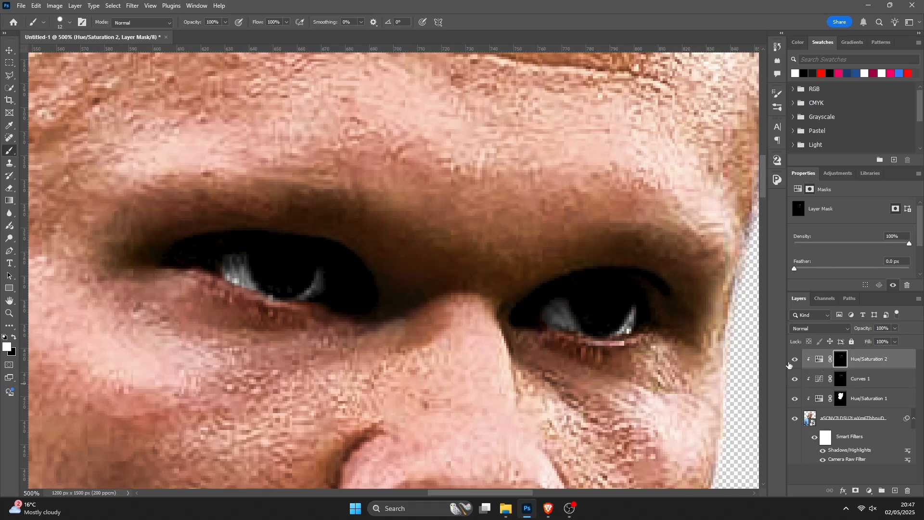
pyautogui.rightClick(577, 313)
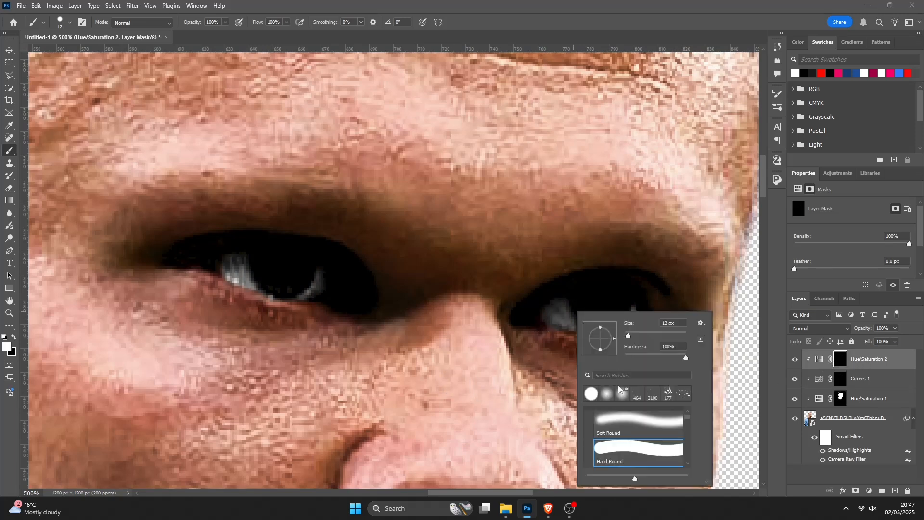
pyautogui.click(617, 456)
pyautogui.click(15, 340)
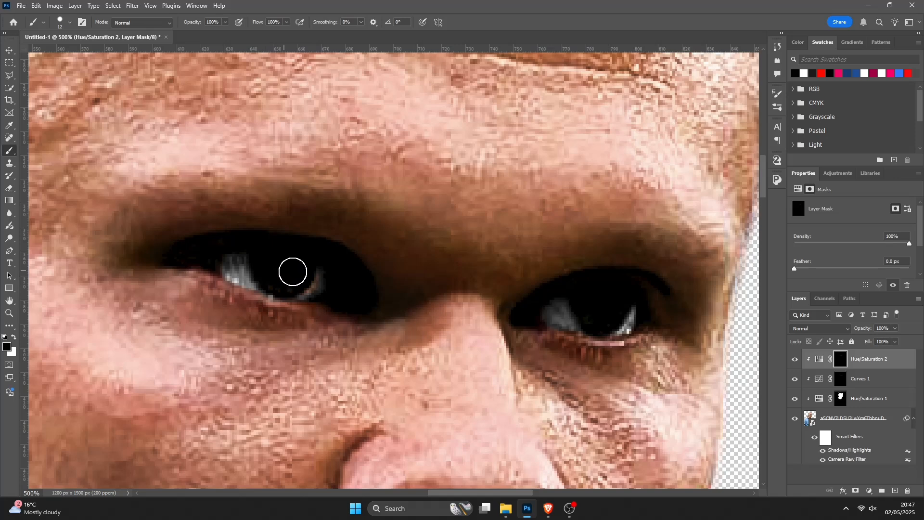
pyautogui.press('x')
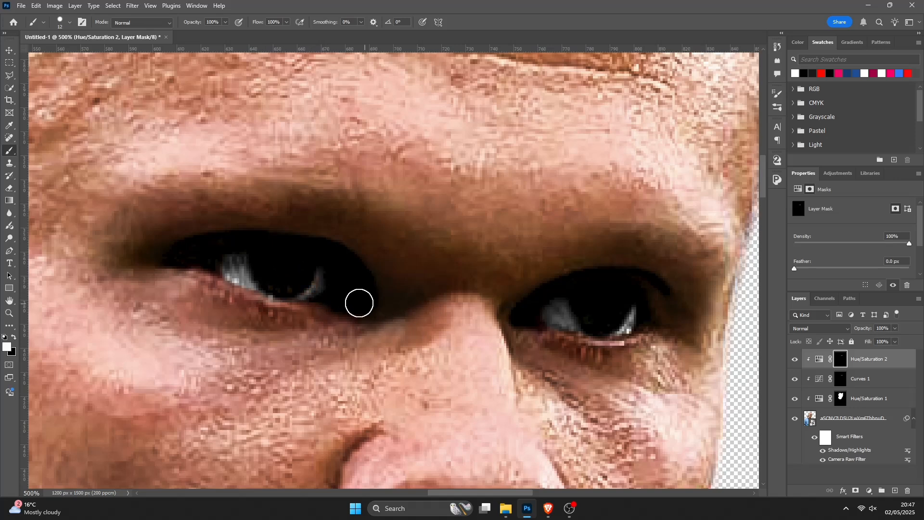
pyautogui.press('x')
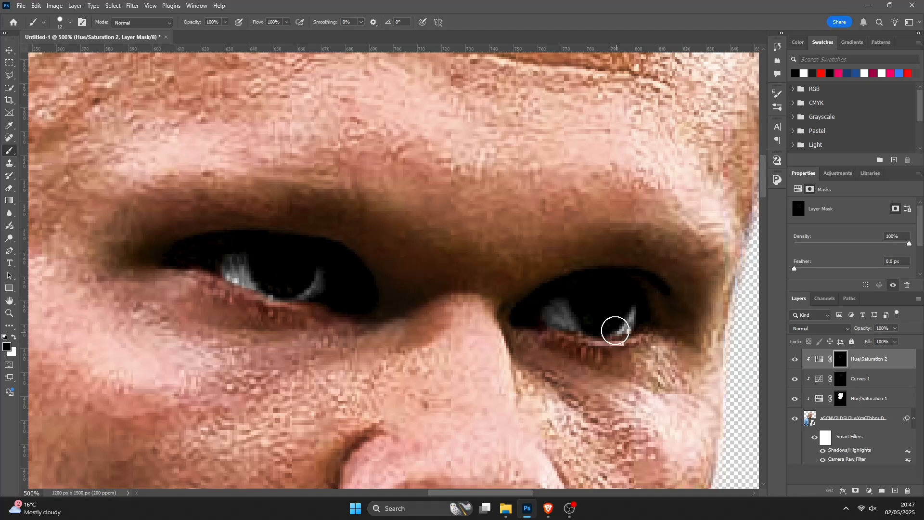
# - Zoom out to the whole player and toggle the Hue/Saturation 2 layer to compare the result
pyautogui.hotkey('ctrl', '-')
pyautogui.hotkey('ctrl', '-')
pyautogui.hotkey('ctrl', '-')
pyautogui.hotkey('ctrl', '-')
pyautogui.hotkey('ctrl', '-')
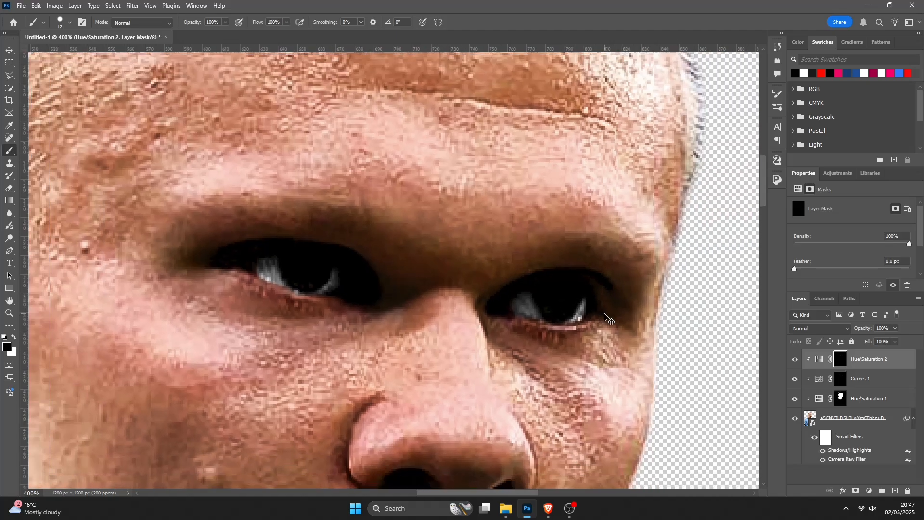
pyautogui.scroll(-2, 605, 314)
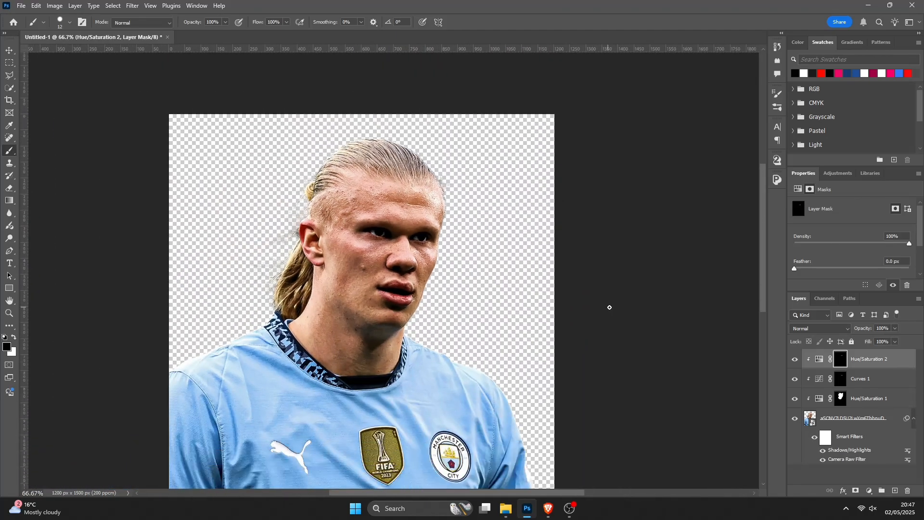
pyautogui.click(795, 359)
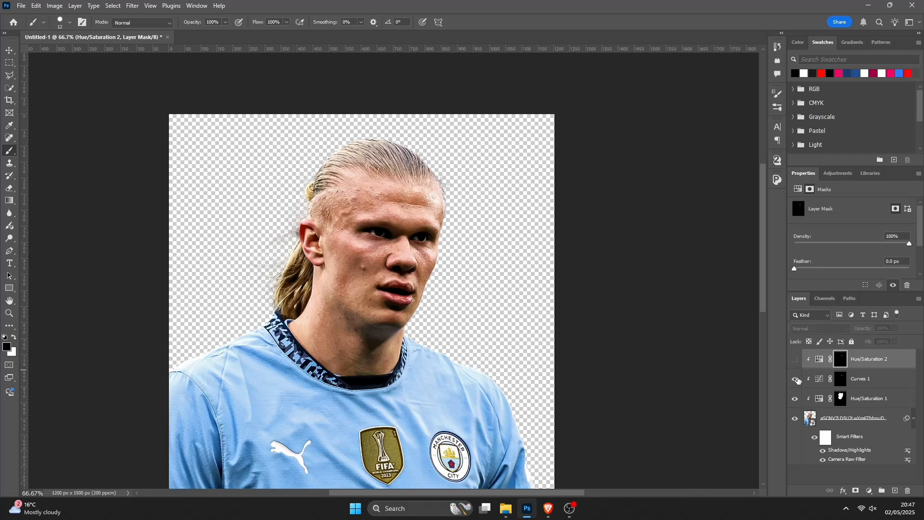
pyautogui.click(795, 366)
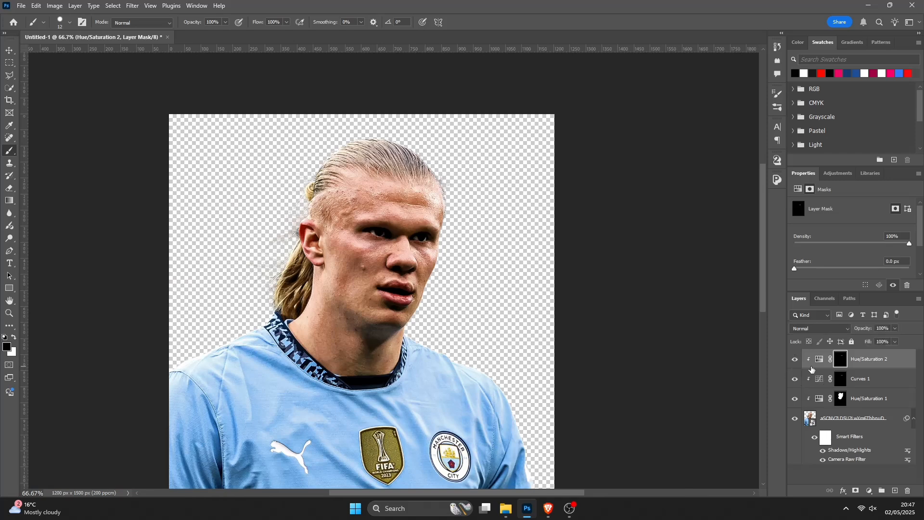
# - Nudge the Curves 1 midpoint slightly higher to brighten the eyes a little more
pyautogui.click(821, 376)
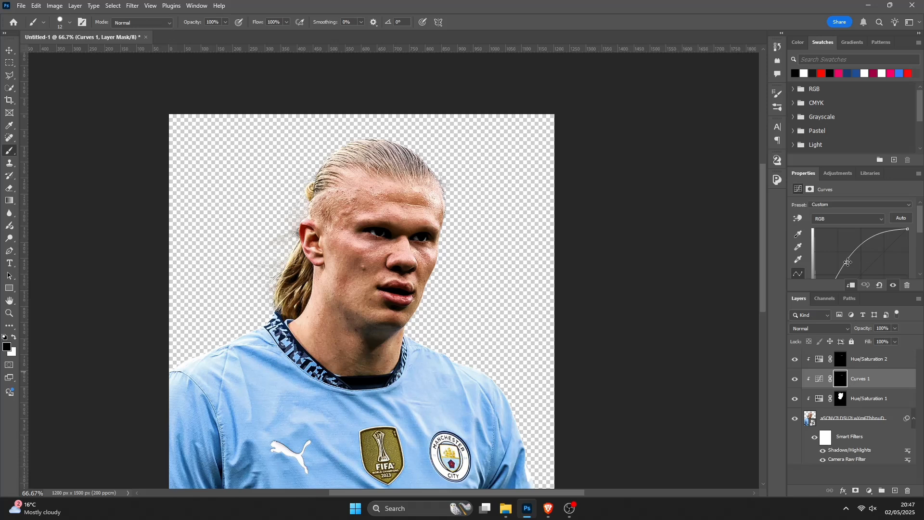
pyautogui.moveTo(846, 262); pyautogui.dragTo(845, 259)
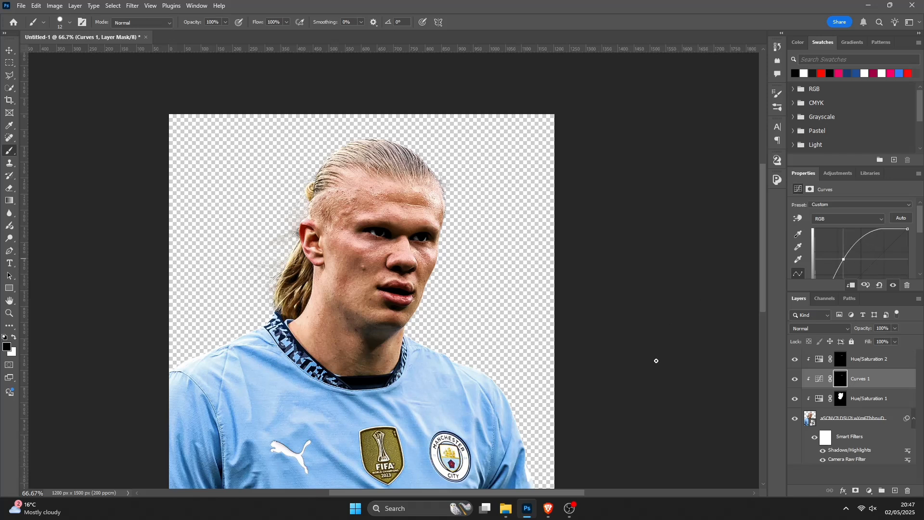
pyautogui.scroll(-2, 657, 360)
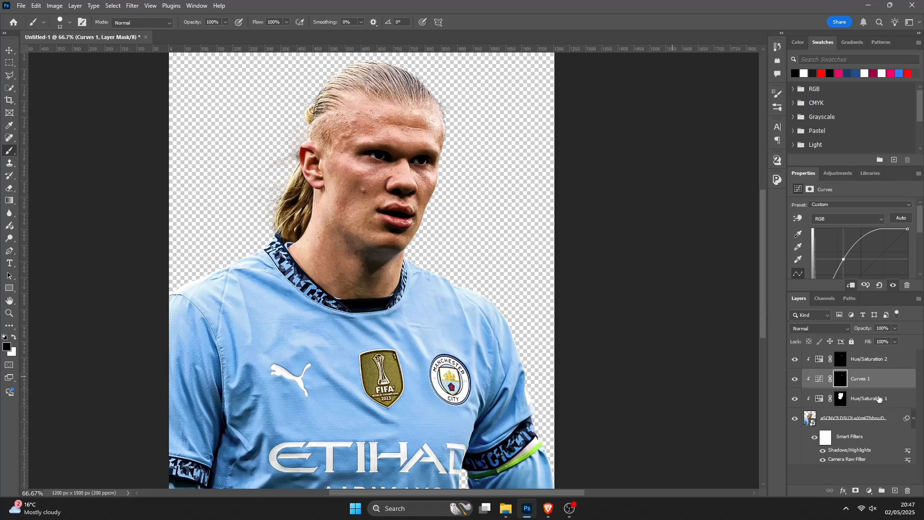
# - Add a new empty layer above Hue/Saturation 2 and clip it to the player
pyautogui.click(896, 366)
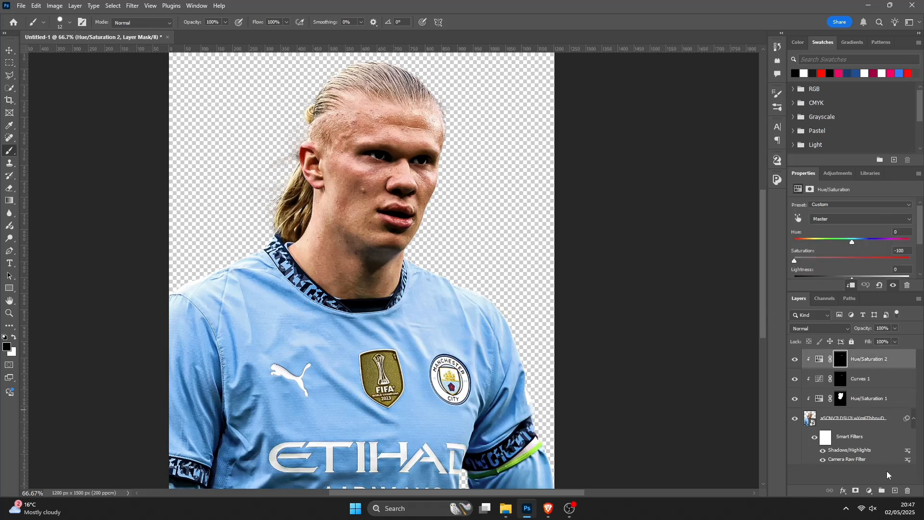
pyautogui.click(896, 490)
pyautogui.rightClick(877, 359)
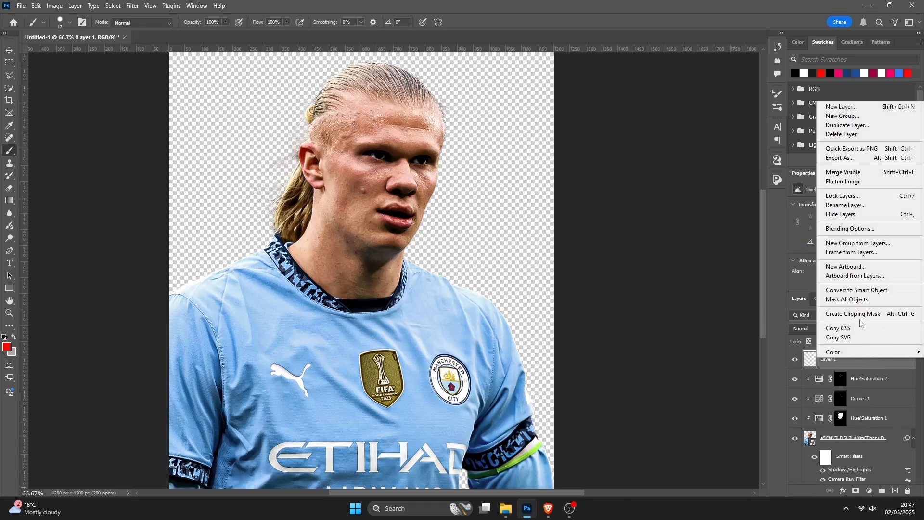
pyautogui.click(859, 316)
# - Fill the new clipped layer with 50% Gray
pyautogui.click(36, 5)
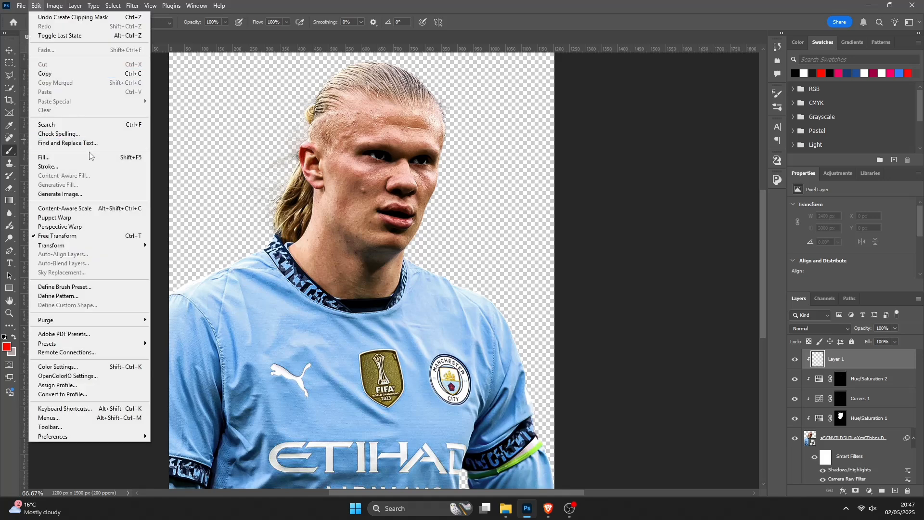
pyautogui.click(43, 155)
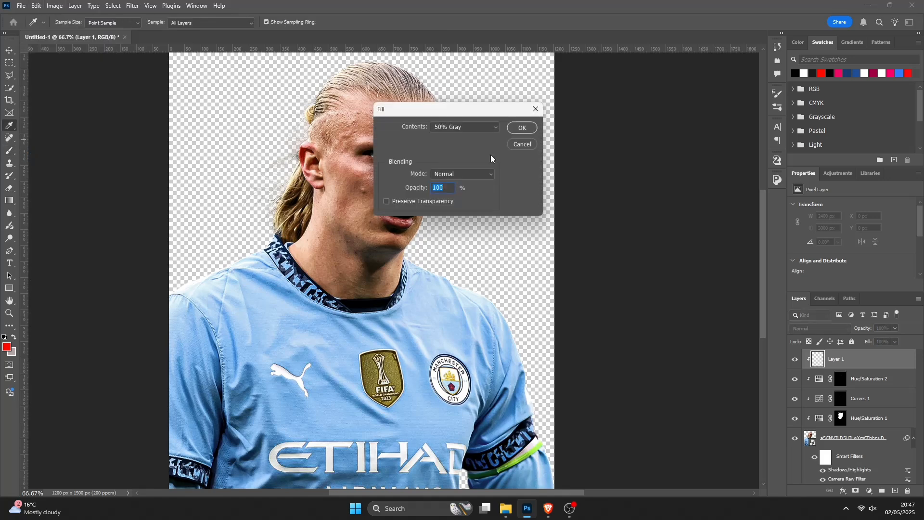
pyautogui.click(469, 129)
pyautogui.click(472, 208)
pyautogui.click(528, 129)
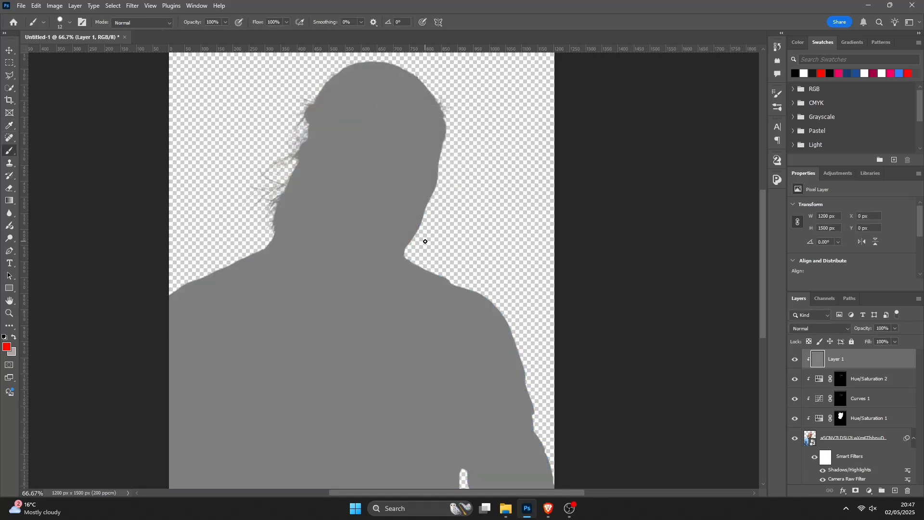
# - Set the gray layer's blend mode to Overlay
pyautogui.scroll(1, 425, 241)
pyautogui.scroll(-4, 477, 252)
pyautogui.scroll(4, 291, 258)
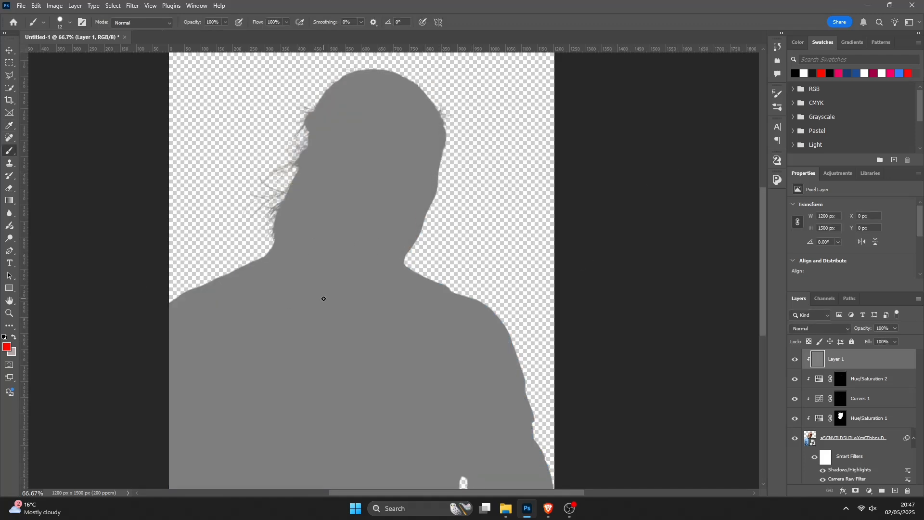
pyautogui.scroll(-2, 323, 298)
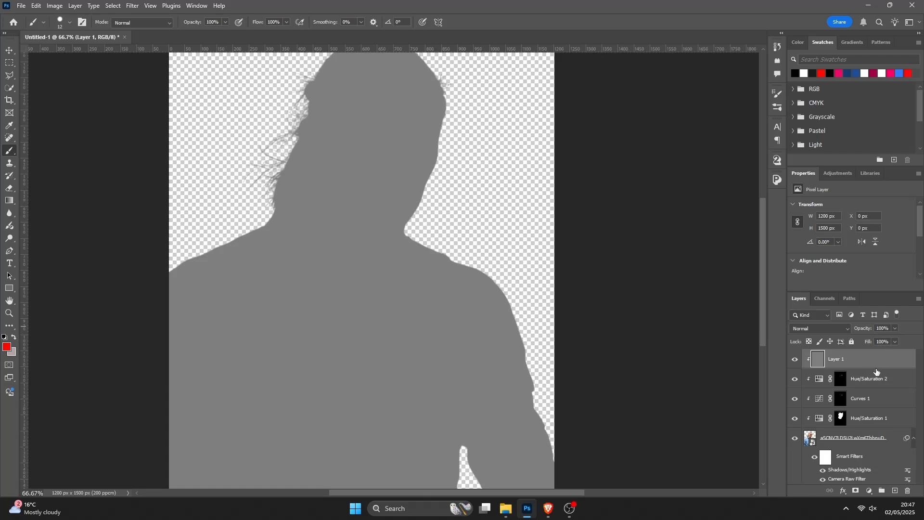
pyautogui.click(834, 328)
pyautogui.click(816, 357)
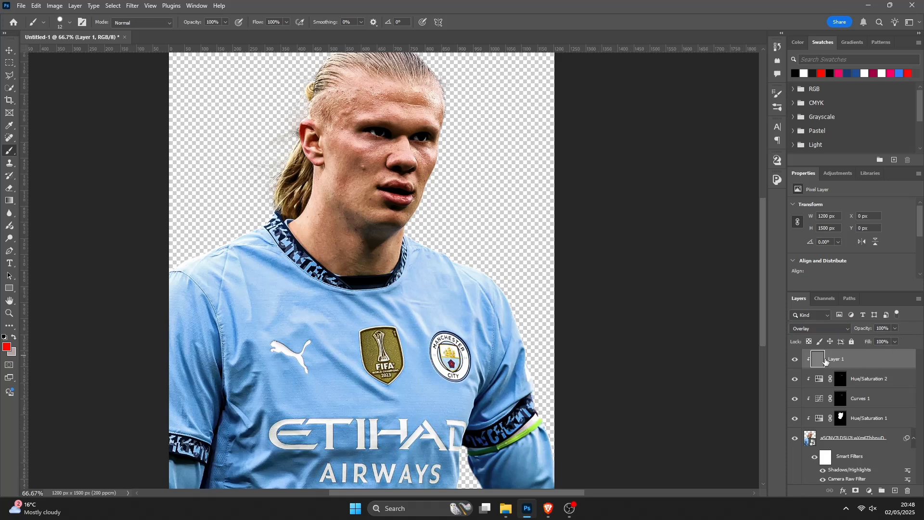
# - Burn shadows around the face and nose on the gray overlay layer with an 80 px Soft Round Burn tool
pyautogui.click(9, 239)
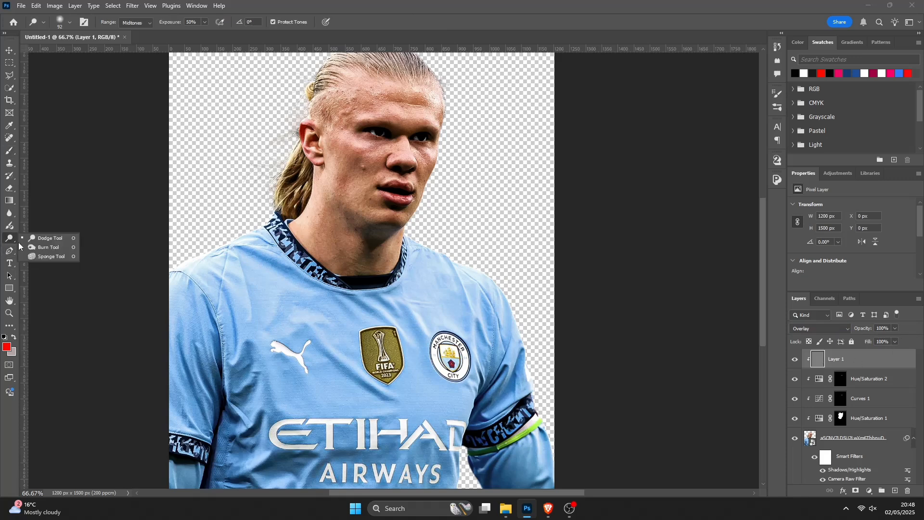
pyautogui.click(48, 247)
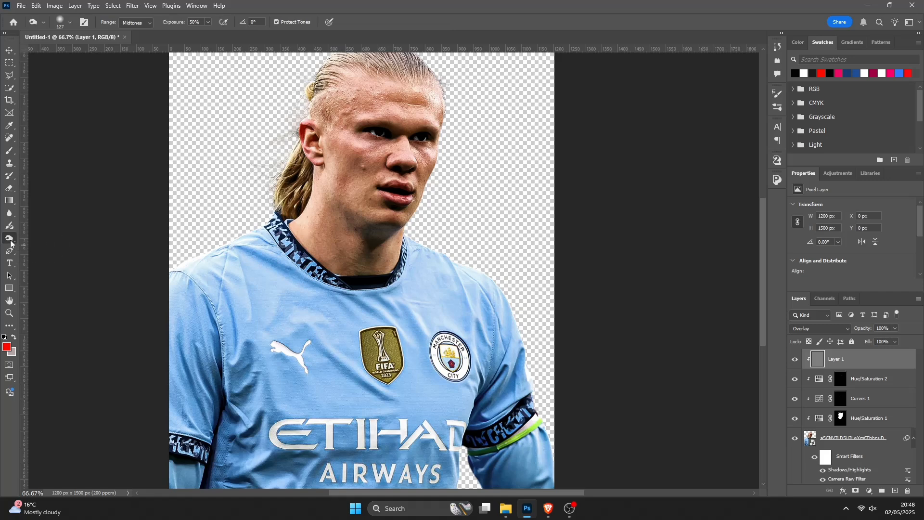
pyautogui.rightClick(10, 240)
pyautogui.click(48, 249)
pyautogui.scroll(1, 322, 260)
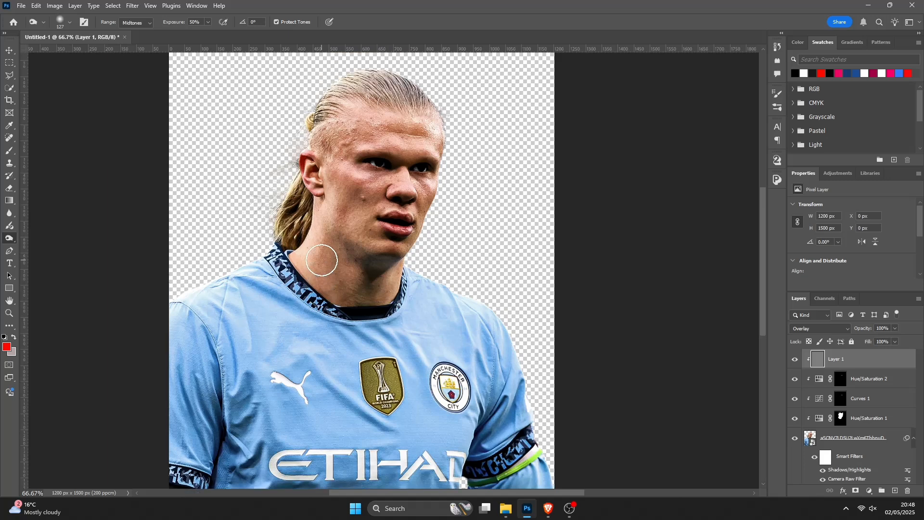
pyautogui.scroll(1, 321, 260)
pyautogui.rightClick(416, 241)
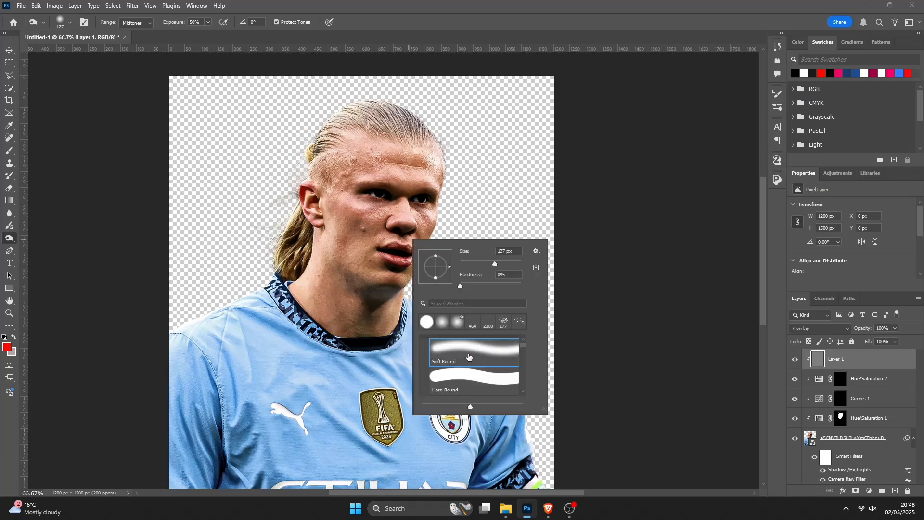
pyautogui.click(468, 354)
pyautogui.hotkey('ctrl', '+')
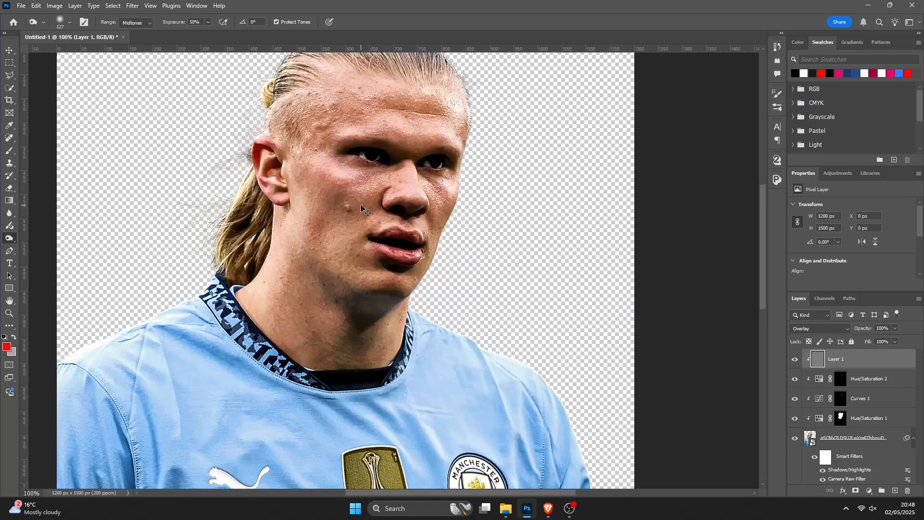
pyautogui.scroll(2, 362, 201)
pyautogui.rightClick(368, 226)
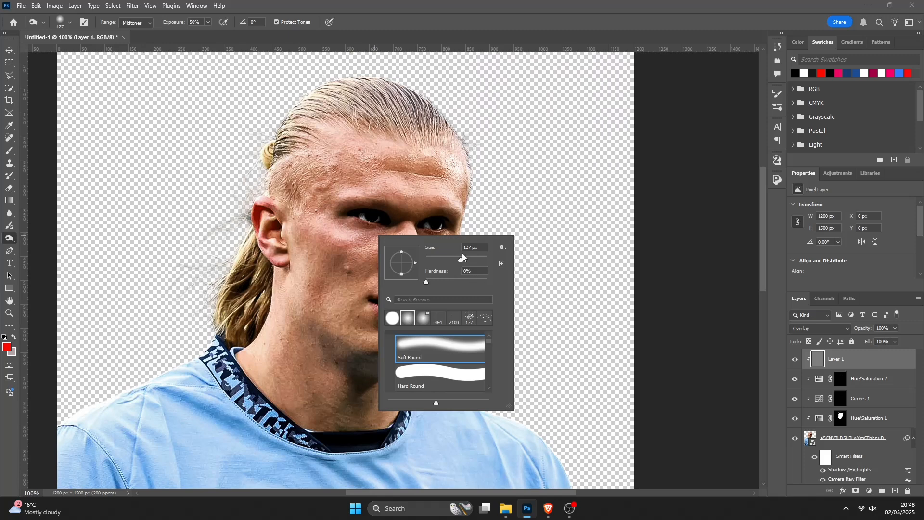
pyautogui.moveTo(451, 261); pyautogui.dragTo(450, 261)
pyautogui.moveTo(334, 282)
pyautogui.mouseDown()
pyautogui.moveTo(321, 257)
pyautogui.moveTo(316, 301)
pyautogui.moveTo(342, 268)
pyautogui.mouseUp()
pyautogui.scroll(-1, 327, 304)
pyautogui.moveTo(305, 339)
pyautogui.mouseDown()
pyautogui.moveTo(290, 353)
pyautogui.moveTo(332, 337)
pyautogui.moveTo(361, 370)
pyautogui.moveTo(385, 377)
pyautogui.moveTo(358, 369)
pyautogui.moveTo(299, 384)
pyautogui.moveTo(353, 379)
pyautogui.moveTo(395, 356)
pyautogui.moveTo(370, 349)
pyautogui.moveTo(379, 332)
pyautogui.moveTo(365, 300)
pyautogui.moveTo(419, 308)
pyautogui.mouseUp()
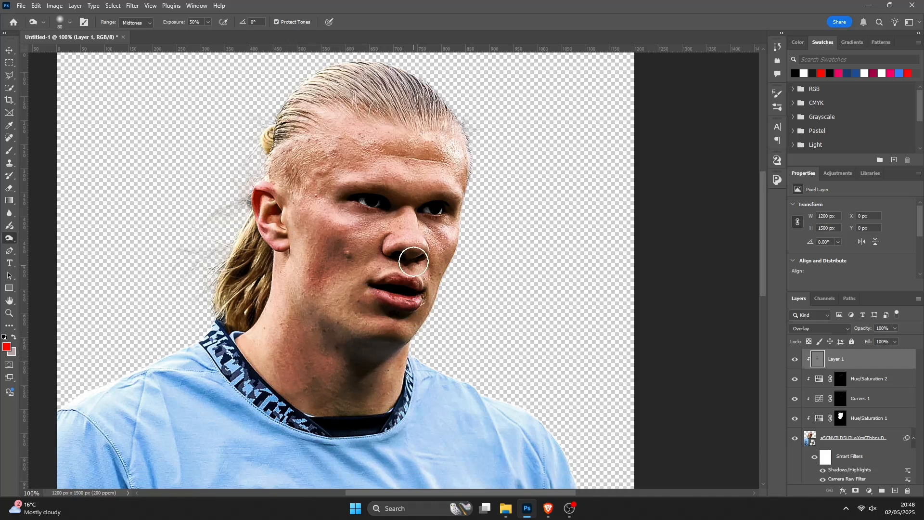
# - Burn more shadow along the cheek, jaw and the hair beside the ear on the overlay layer
pyautogui.scroll(1, 414, 260)
pyautogui.moveTo(432, 179)
pyautogui.mouseDown()
pyautogui.moveTo(299, 188)
pyautogui.moveTo(448, 189)
pyautogui.moveTo(439, 189)
pyautogui.moveTo(472, 205)
pyautogui.moveTo(330, 203)
pyautogui.moveTo(321, 254)
pyautogui.moveTo(370, 257)
pyautogui.moveTo(356, 252)
pyautogui.moveTo(409, 239)
pyautogui.moveTo(392, 263)
pyautogui.moveTo(449, 256)
pyautogui.moveTo(441, 305)
pyautogui.moveTo(372, 281)
pyautogui.moveTo(314, 309)
pyautogui.moveTo(342, 305)
pyautogui.moveTo(392, 331)
pyautogui.mouseUp()
pyautogui.scroll(-1, 372, 281)
pyautogui.scroll(-1, 304, 290)
pyautogui.scroll(1, 303, 291)
pyautogui.moveTo(267, 198); pyautogui.dragTo(270, 212)
pyautogui.scroll(1, 309, 181)
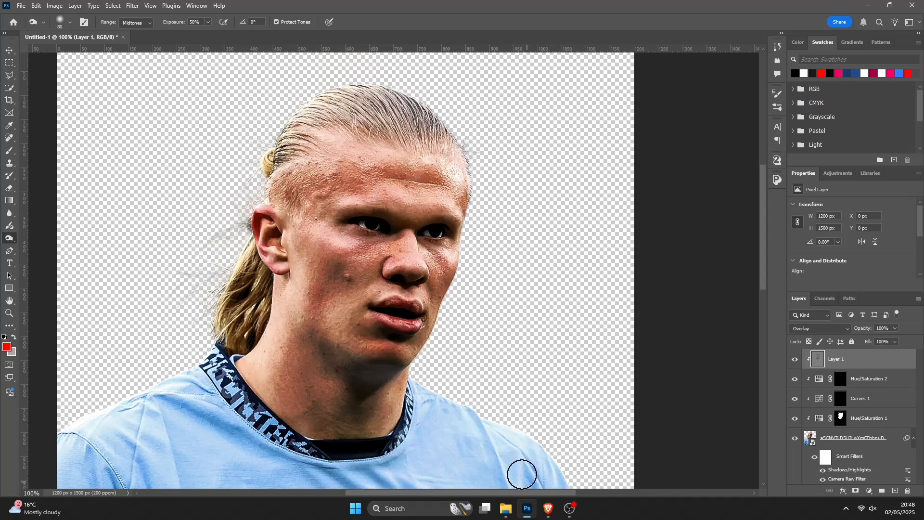
pyautogui.scroll(-1, 419, 398)
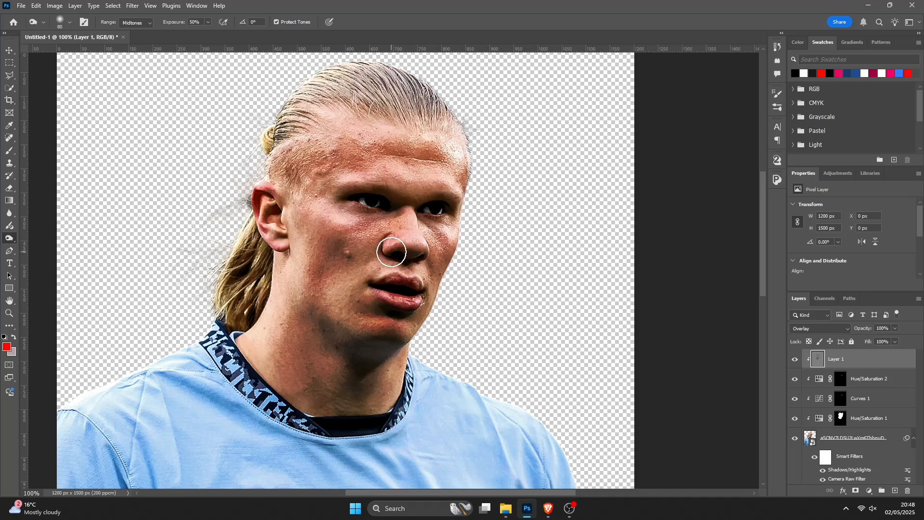
pyautogui.scroll(-1, 387, 393)
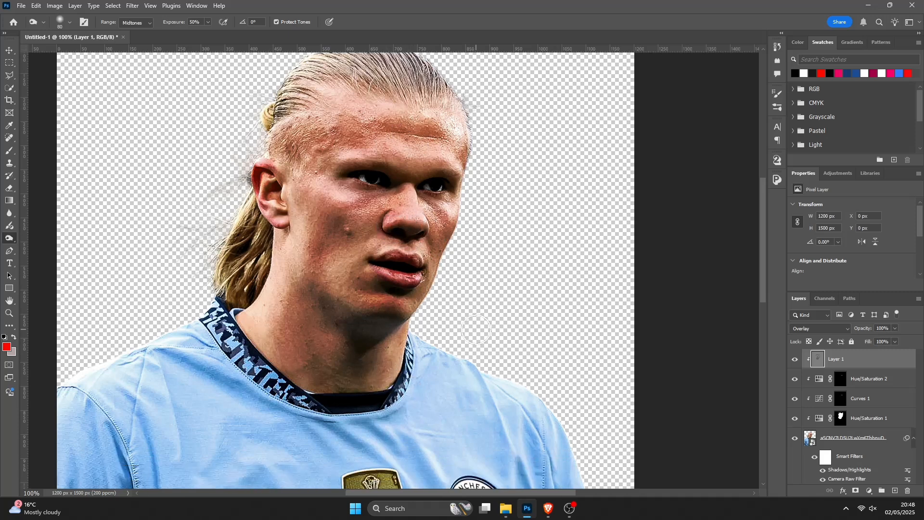
pyautogui.scroll(1, 240, 298)
pyautogui.scroll(1, 362, 299)
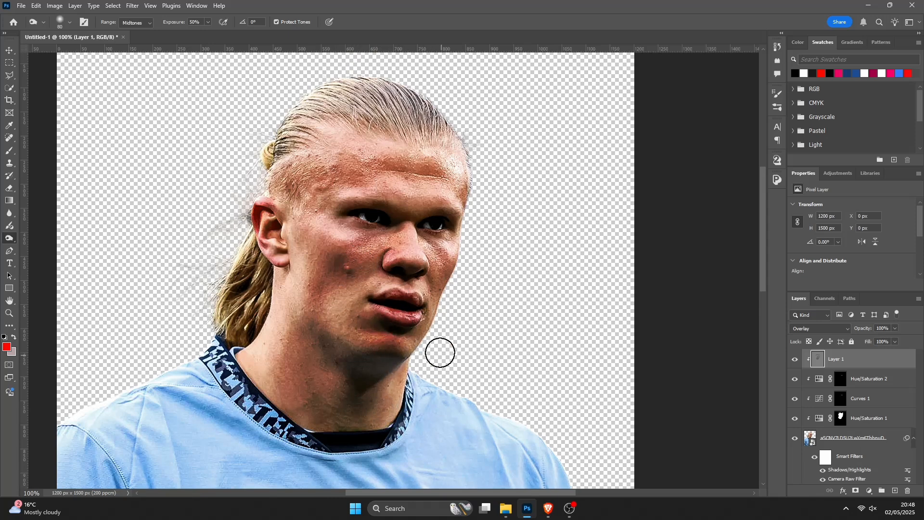
# - Switch to the Dodge tool at 73 px and brighten highlights across the forehead and face on the gray overlay layer
pyautogui.rightClick(10, 242)
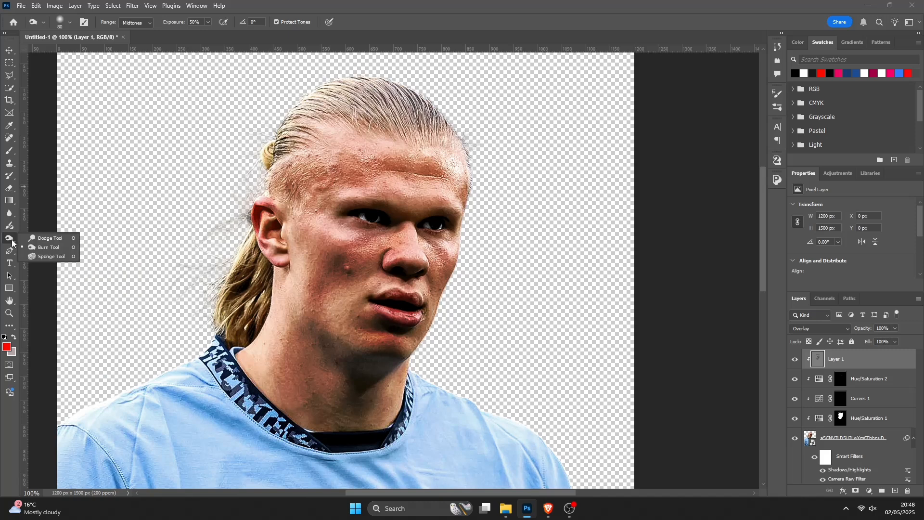
pyautogui.click(33, 239)
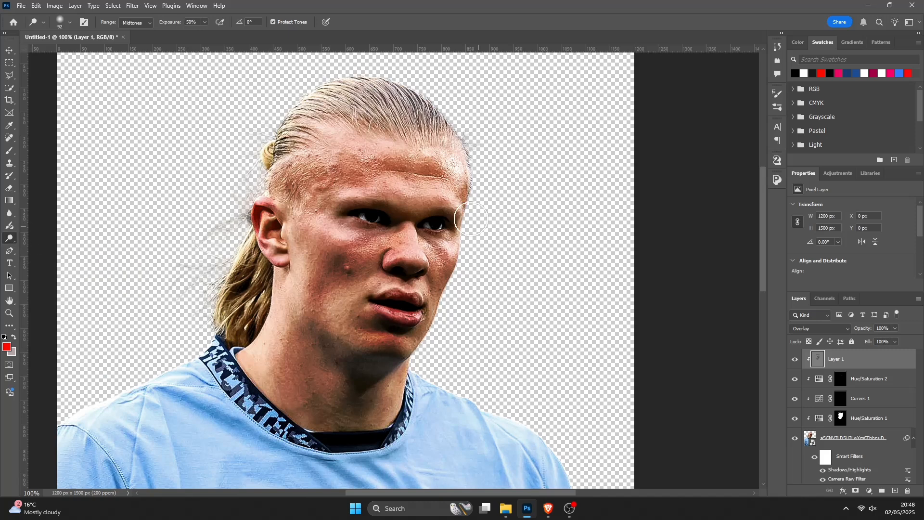
pyautogui.scroll(-1, 414, 234)
pyautogui.rightClick(425, 231)
pyautogui.moveTo(503, 256); pyautogui.dragTo(500, 256)
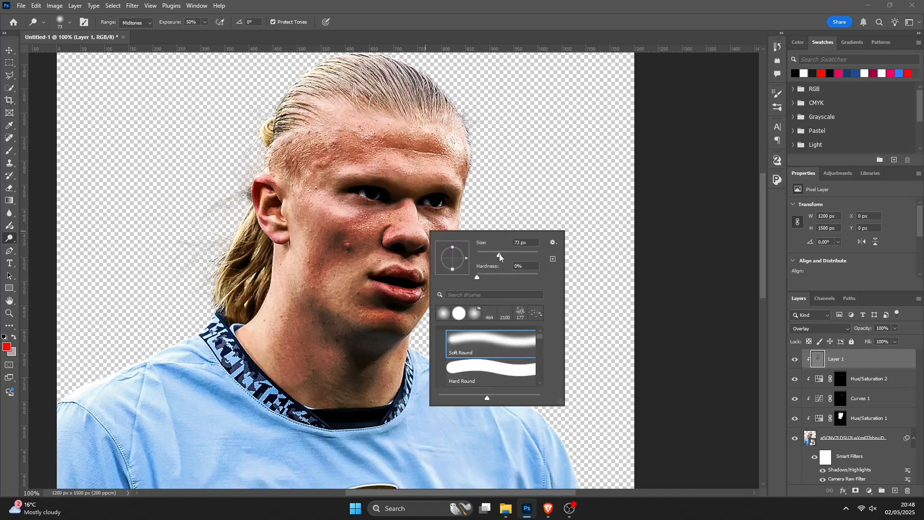
pyautogui.click(410, 212)
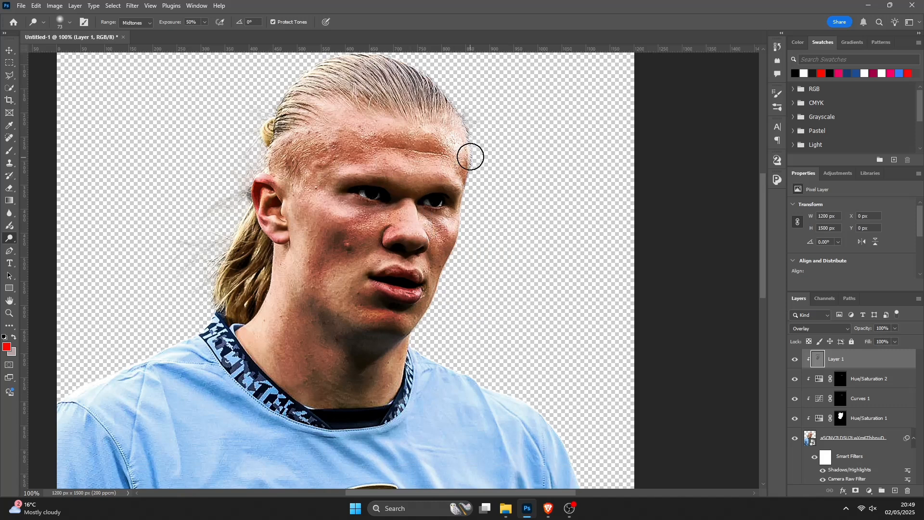
pyautogui.moveTo(451, 180)
pyautogui.mouseDown()
pyautogui.moveTo(372, 173)
pyautogui.moveTo(402, 172)
pyautogui.mouseUp()
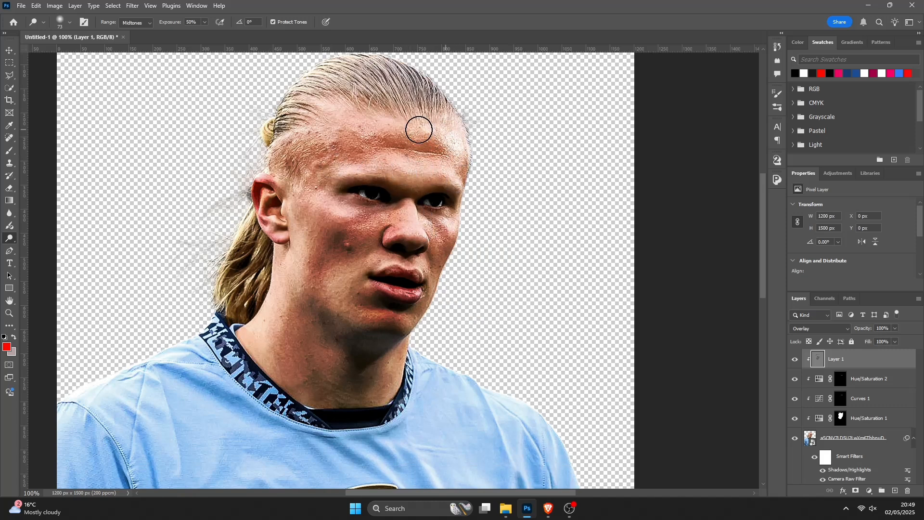
pyautogui.moveTo(419, 129)
pyautogui.mouseDown()
pyautogui.moveTo(335, 123)
pyautogui.moveTo(348, 133)
pyautogui.moveTo(310, 155)
pyautogui.moveTo(302, 179)
pyautogui.moveTo(299, 271)
pyautogui.moveTo(294, 257)
pyautogui.moveTo(279, 270)
pyautogui.moveTo(264, 323)
pyautogui.mouseUp()
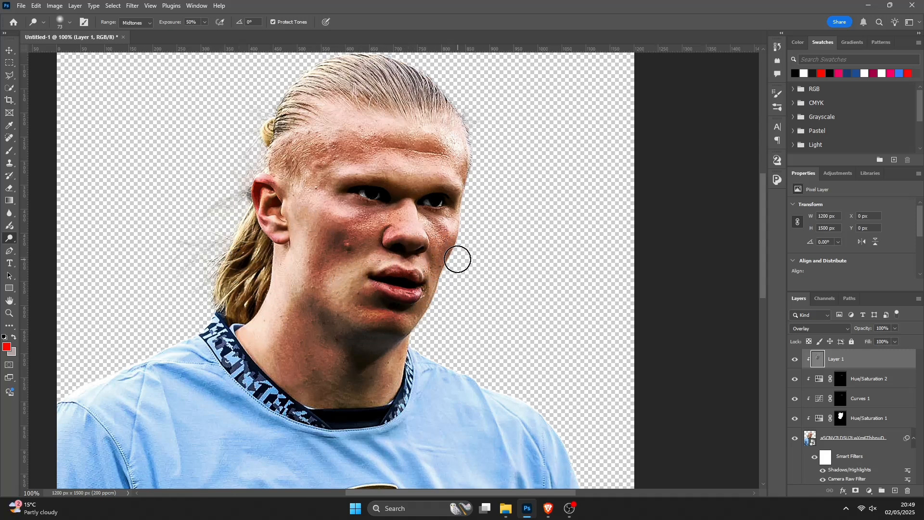
# - Lower the dodge-and-burn overlay layer's opacity to 65% and toggle its visibility to compare the effect
pyautogui.scroll(-2, 399, 328)
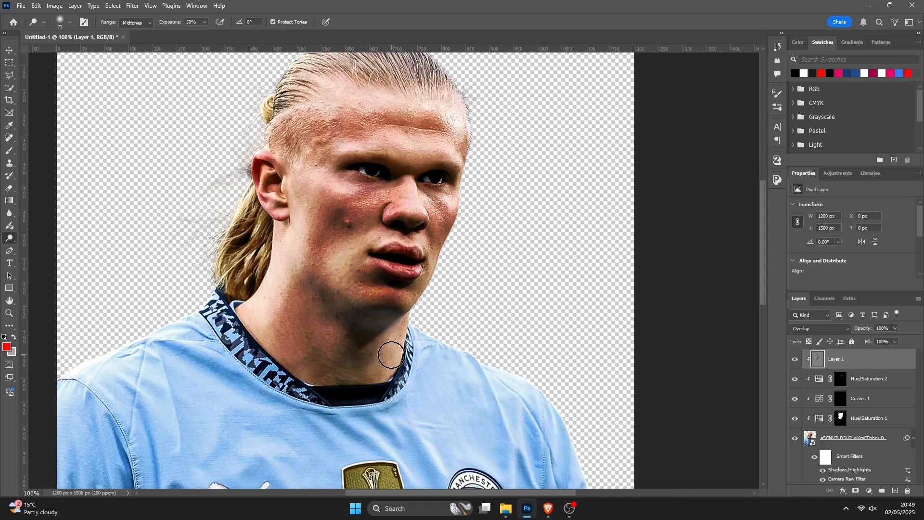
pyautogui.scroll(3, 457, 351)
pyautogui.scroll(3, 457, 350)
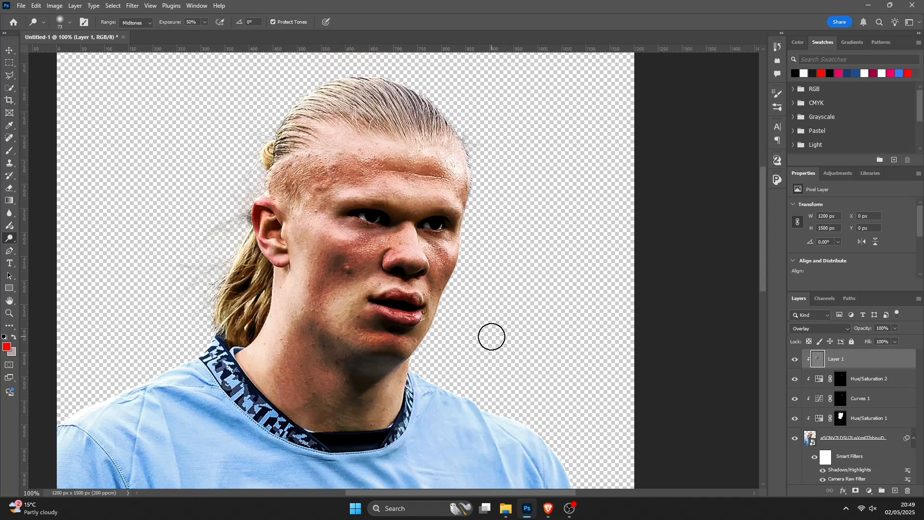
pyautogui.scroll(-2, 402, 232)
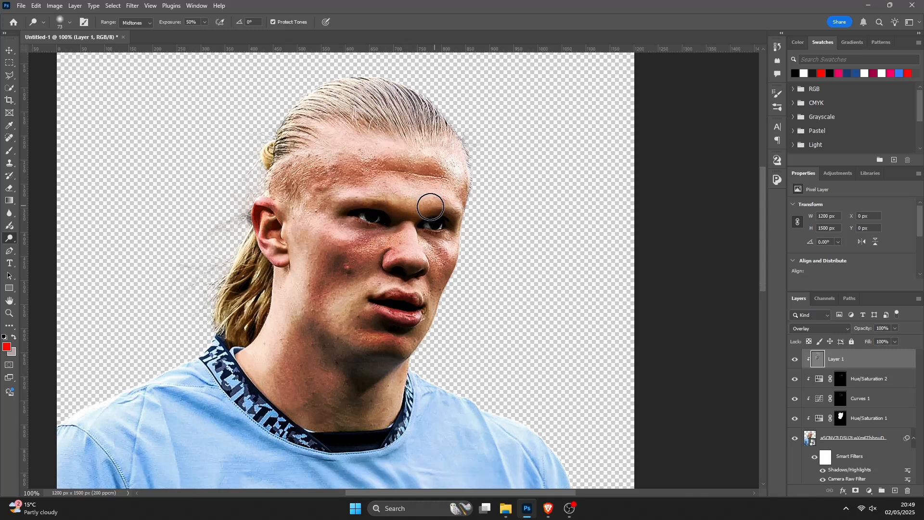
pyautogui.scroll(-2, 544, 299)
pyautogui.hotkey('ctrl', '-')
pyautogui.hotkey('ctrl', '-')
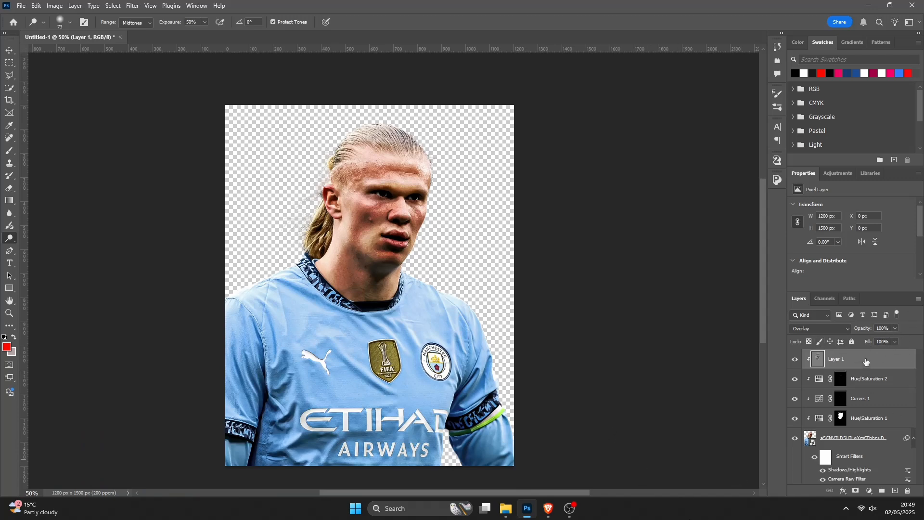
pyautogui.click(896, 328)
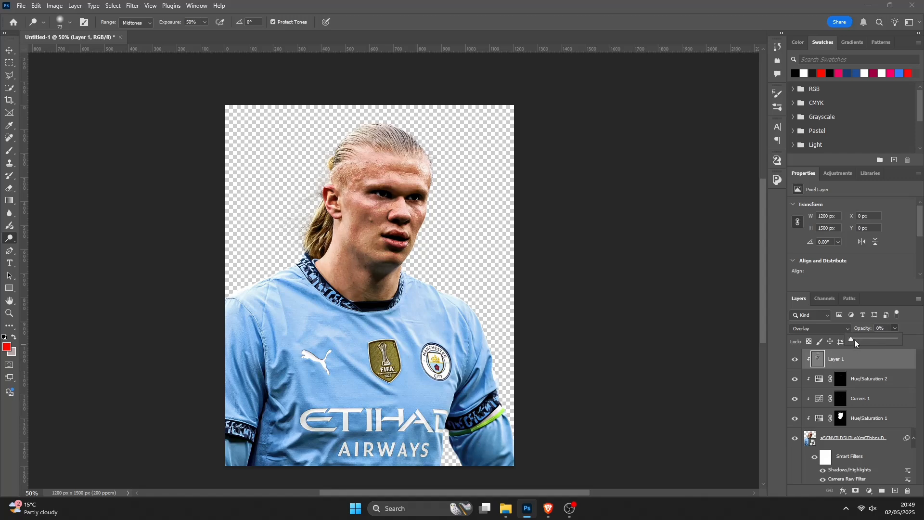
pyautogui.moveTo(868, 339); pyautogui.dragTo(872, 340)
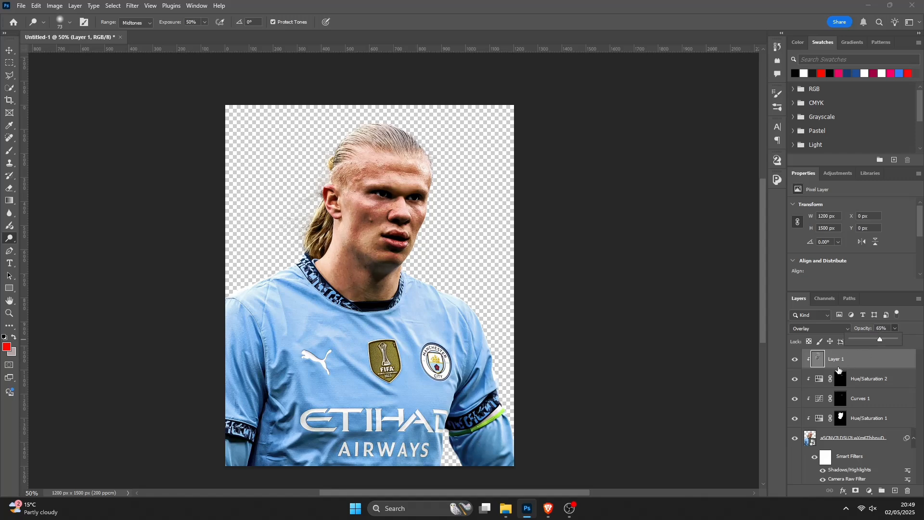
pyautogui.click(795, 361)
pyautogui.click(794, 360)
pyautogui.click(794, 360)
pyautogui.click(794, 361)
pyautogui.click(794, 361)
pyautogui.click(794, 361)
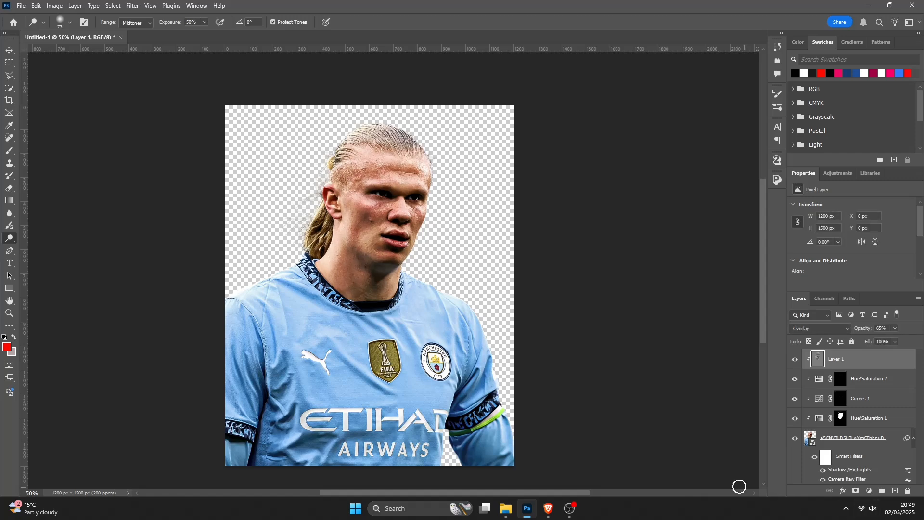
# - Add a Color Lookup adjustment layer clipped to the stack and load the 3Strip.look 3D LUT
pyautogui.click(870, 491)
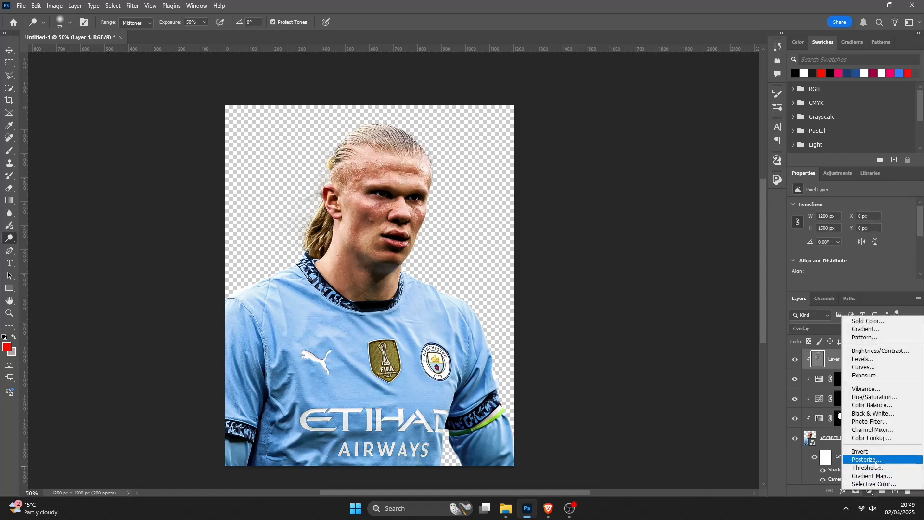
pyautogui.click(878, 438)
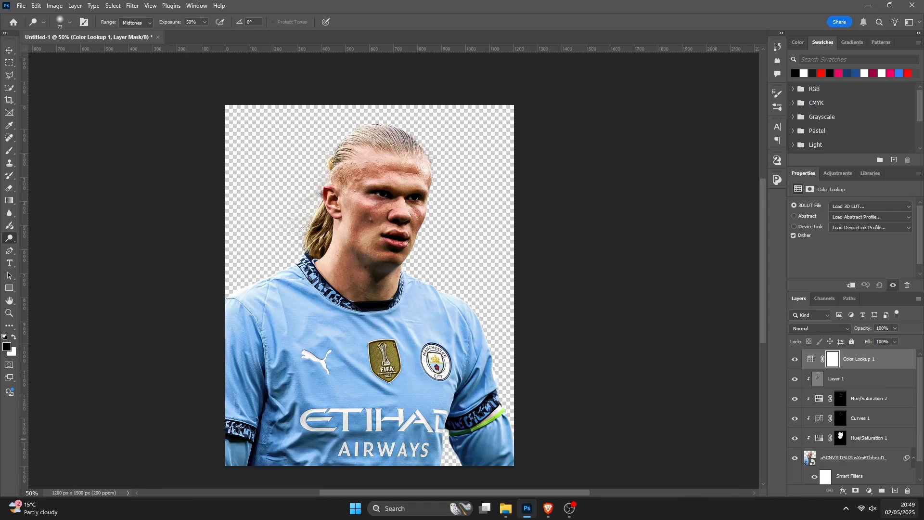
pyautogui.rightClick(882, 358)
pyautogui.click(877, 340)
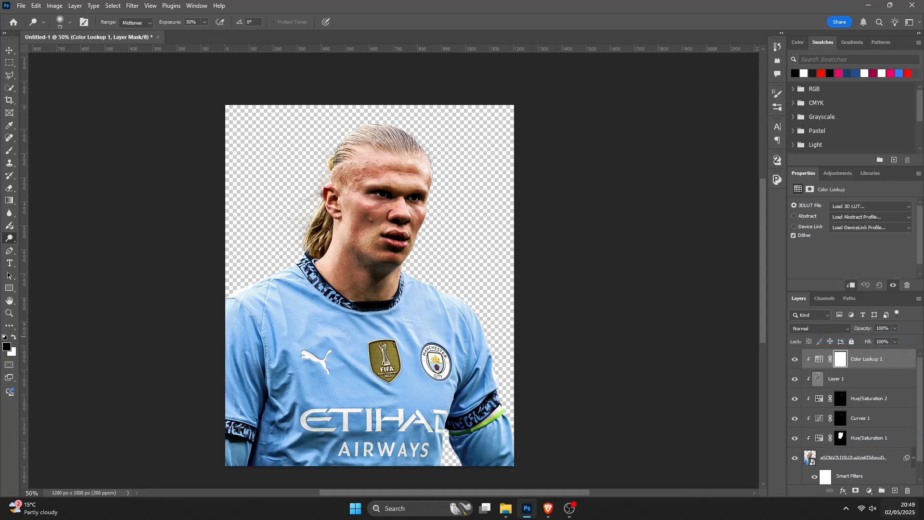
pyautogui.click(861, 207)
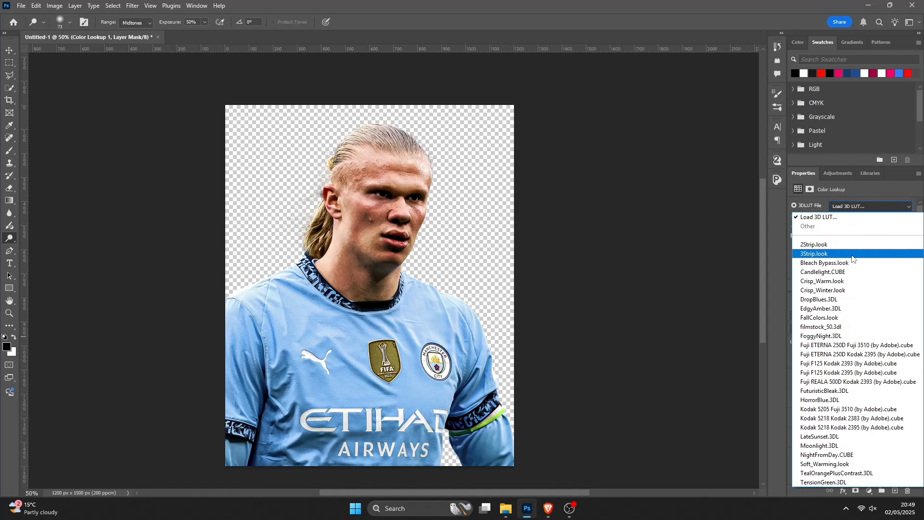
pyautogui.click(852, 255)
pyautogui.click(820, 358)
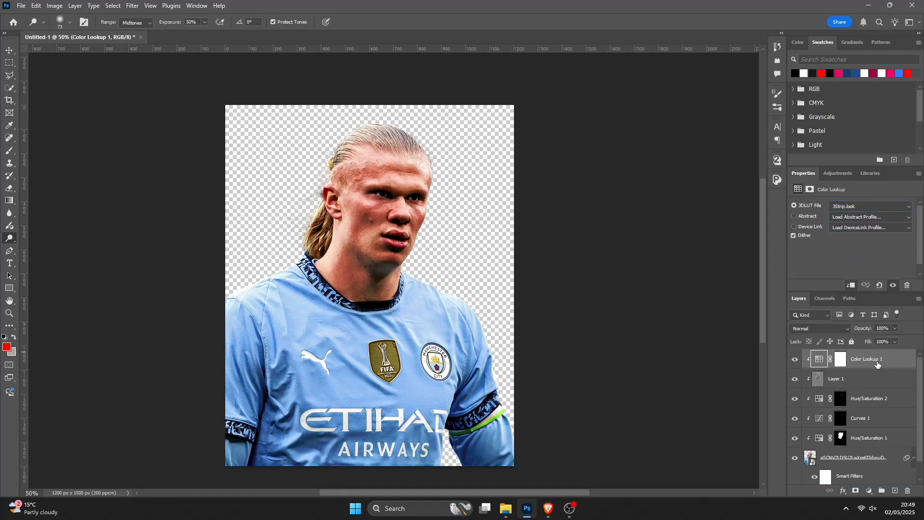
# - Set the Color Lookup layer's blend mode to Lighten and its opacity to 64%, then compare and deselect
pyautogui.click(827, 329)
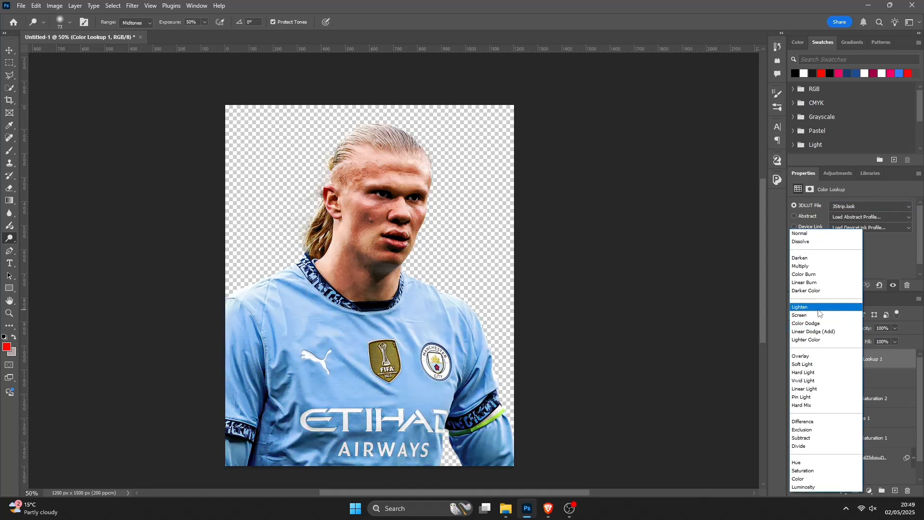
pyautogui.click(820, 307)
pyautogui.click(895, 328)
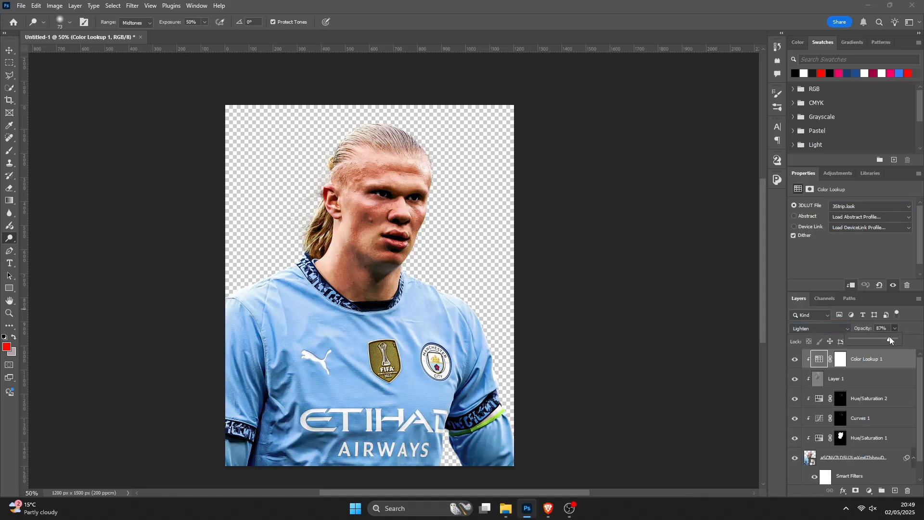
pyautogui.moveTo(890, 337); pyautogui.dragTo(880, 341)
pyautogui.click(796, 361)
pyautogui.click(795, 361)
pyautogui.click(795, 360)
pyautogui.click(795, 361)
pyautogui.click(14, 50)
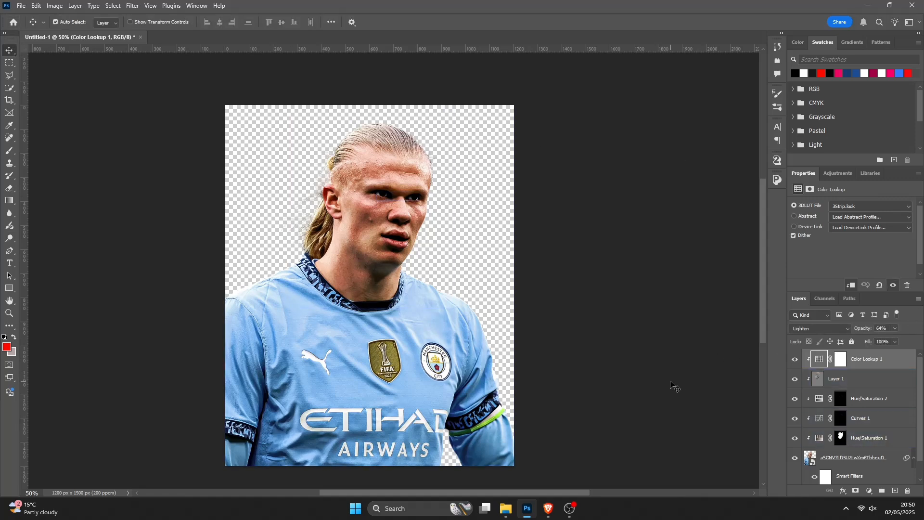
pyautogui.click(610, 321)
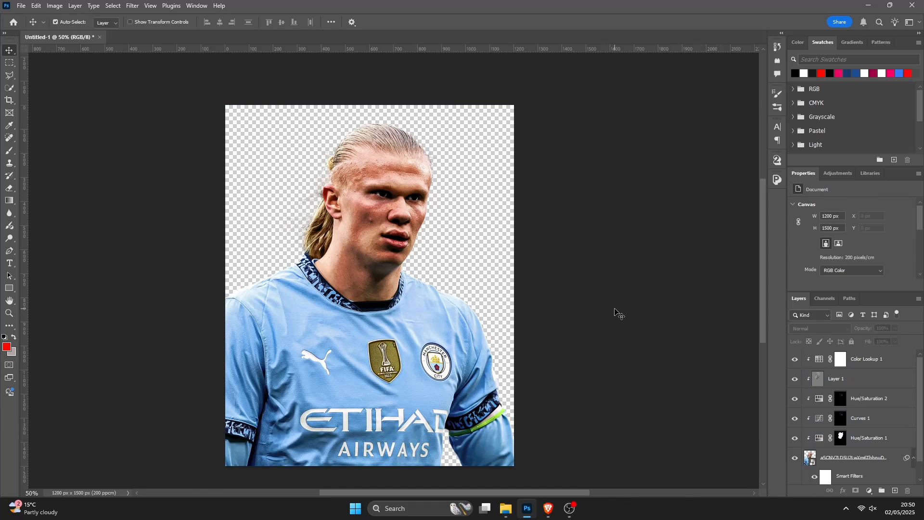